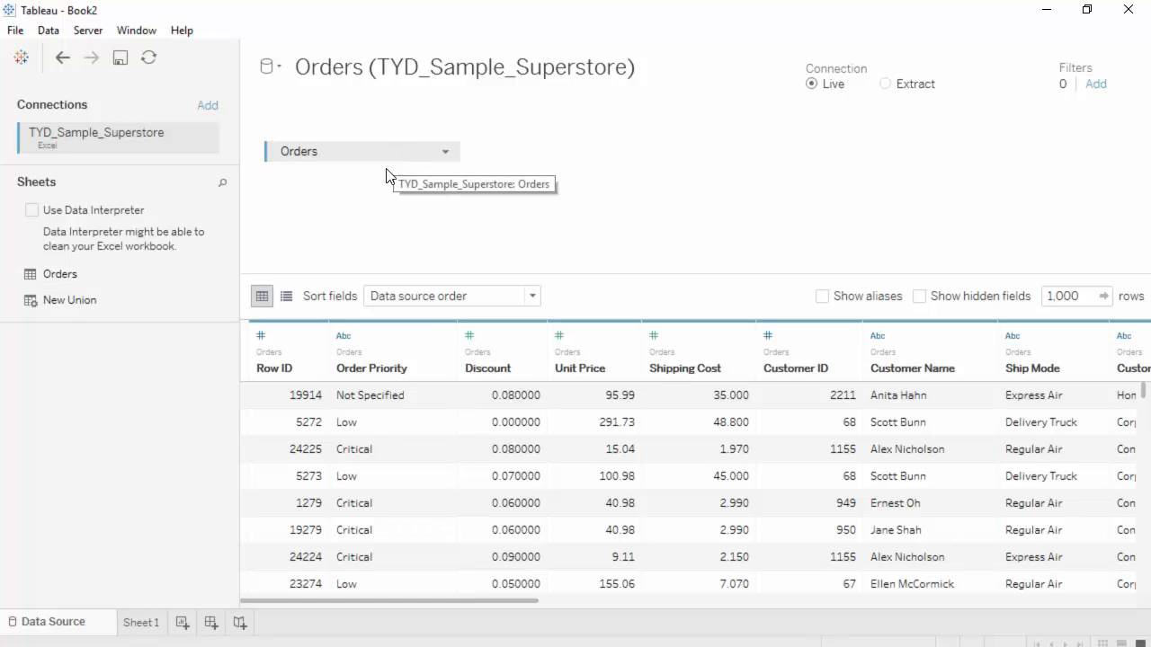
Step: View the underlying data of the Orders sheet and close the data preview
left_click(219, 275)
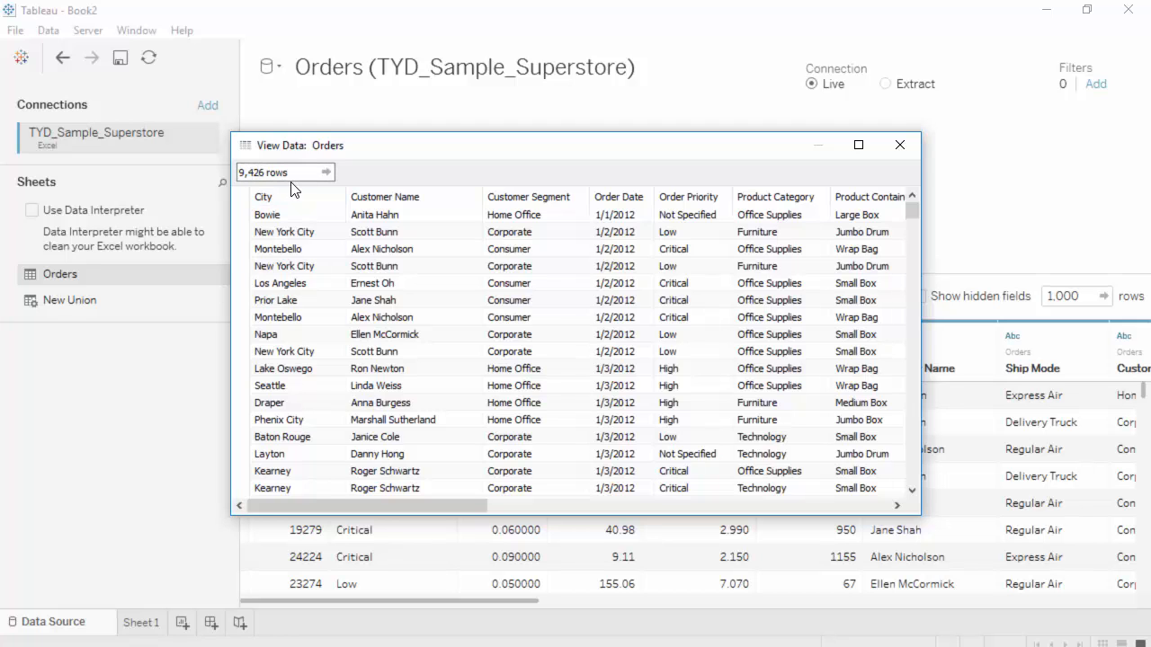
left_click(899, 145)
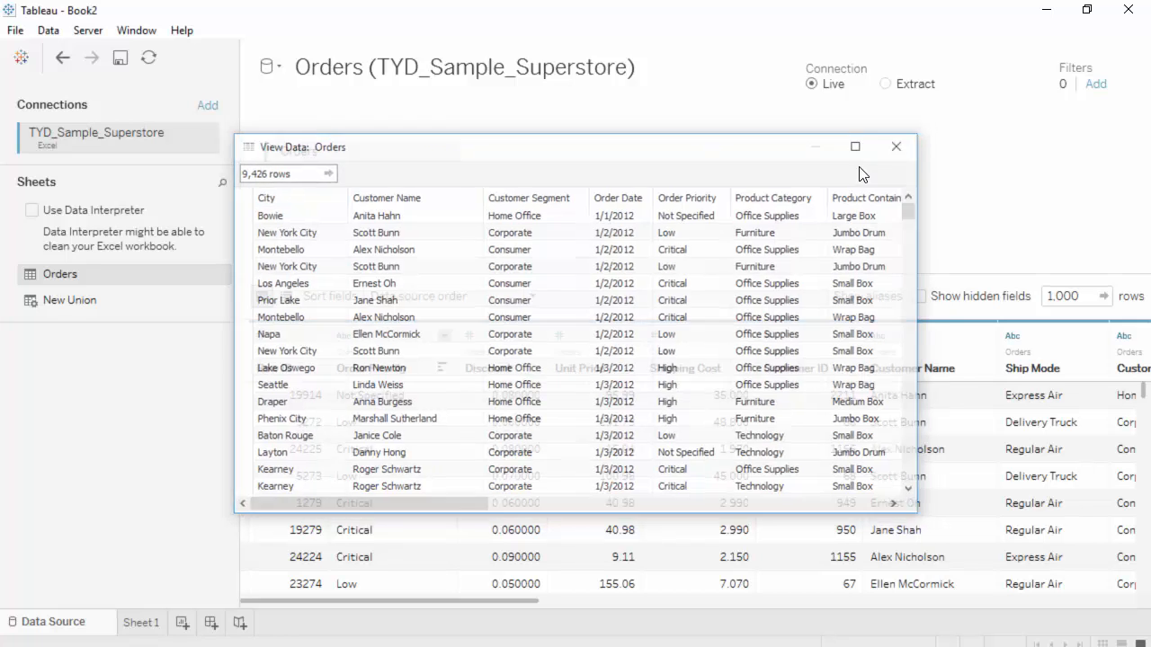
Step: Show the Orders data source as a field list and review all field names and data types
left_click(286, 297)
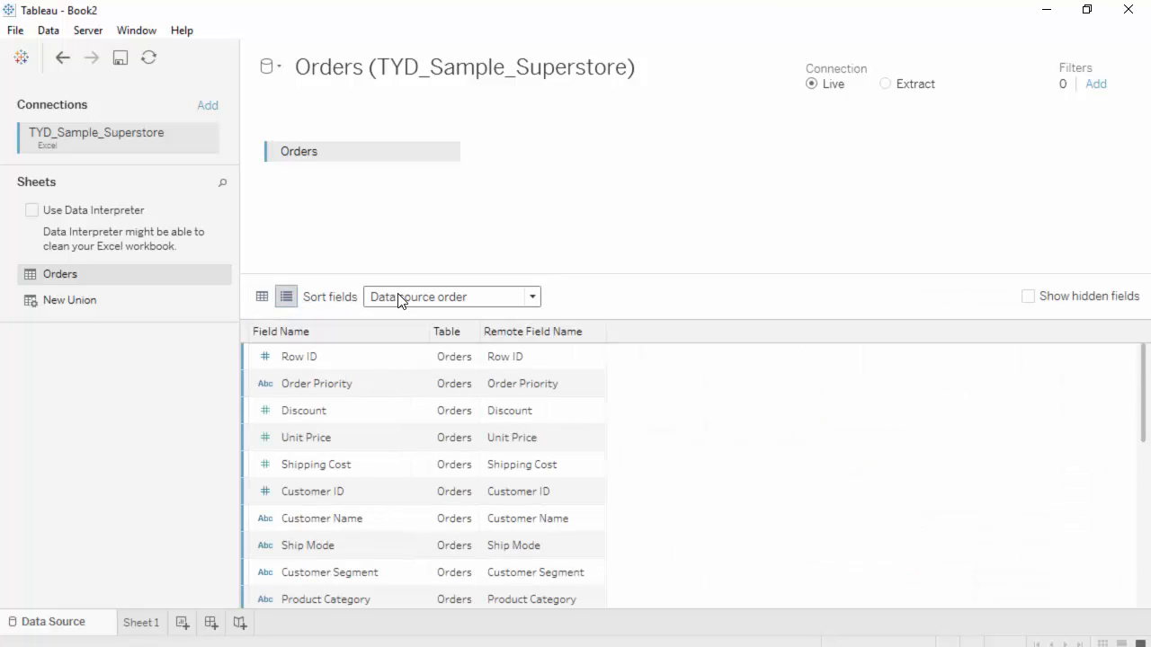
scroll(681, 447, "down", 5)
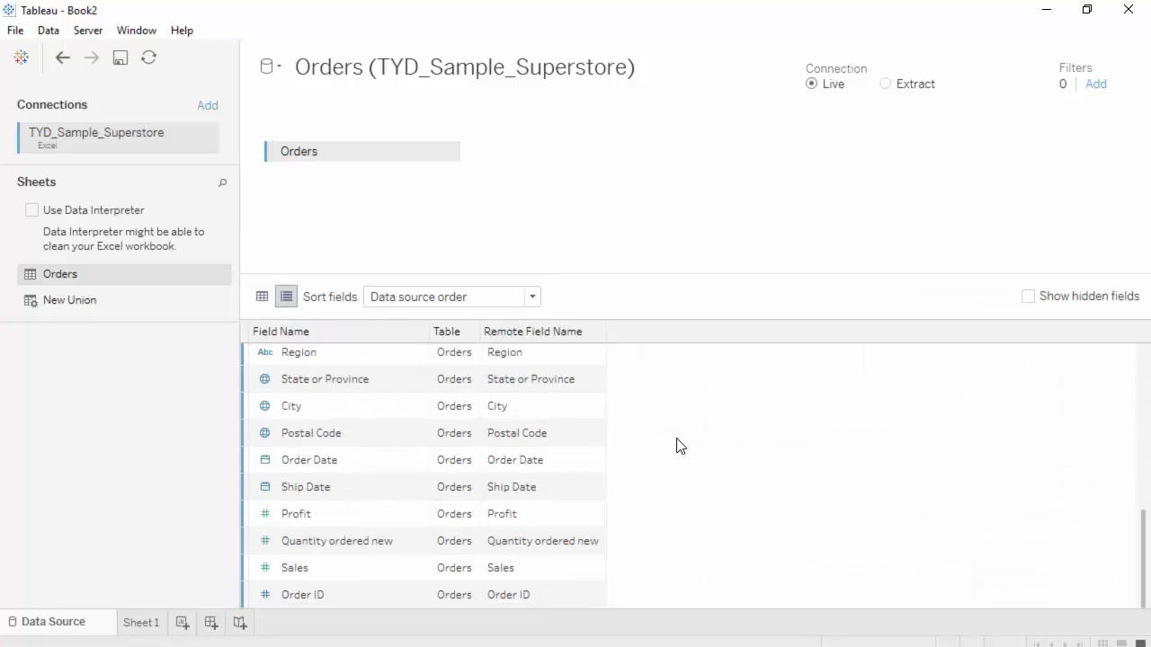
scroll(681, 447, "up", 4)
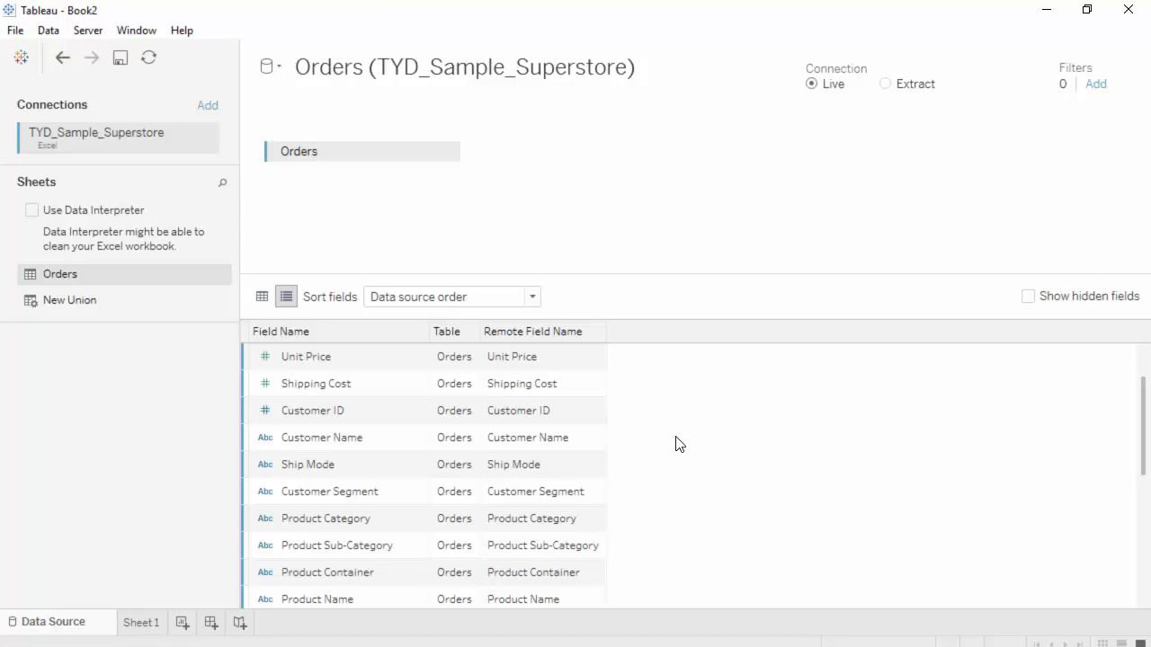
scroll(679, 444, "up", 1)
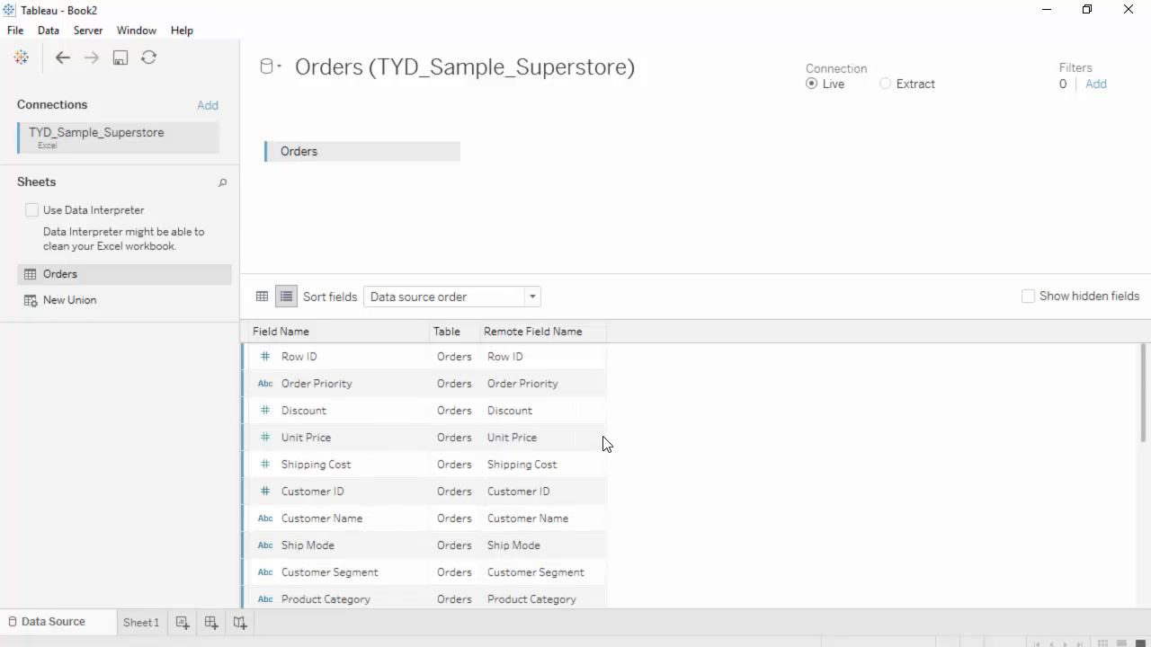
scroll(437, 486, "down", 1)
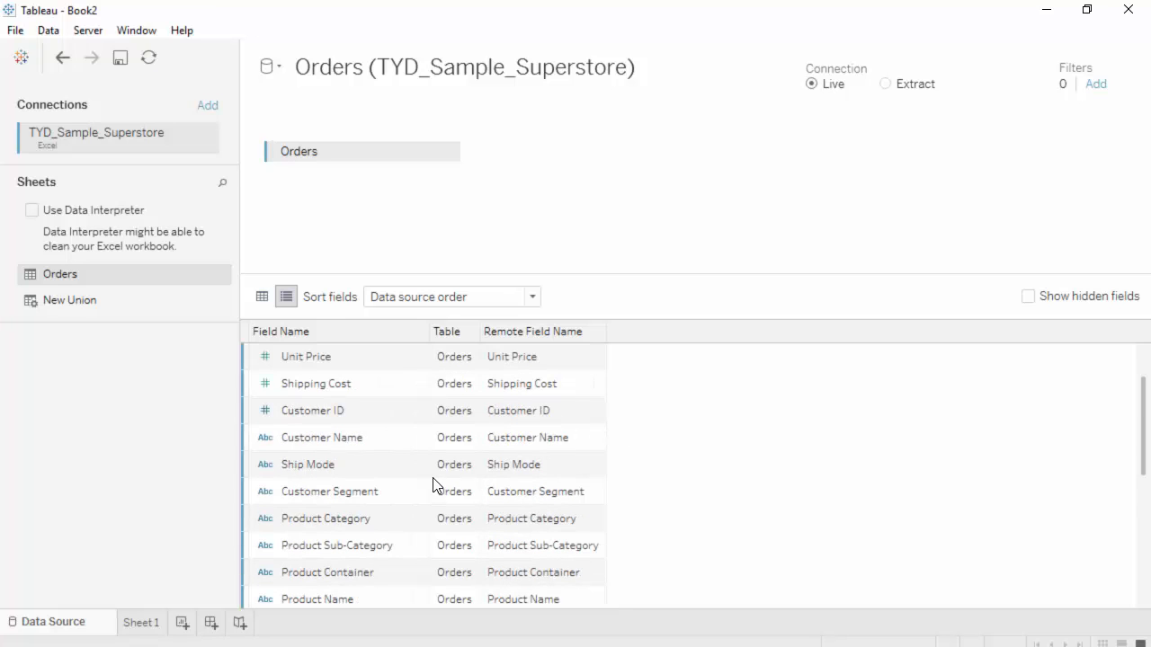
scroll(433, 486, "down", 4)
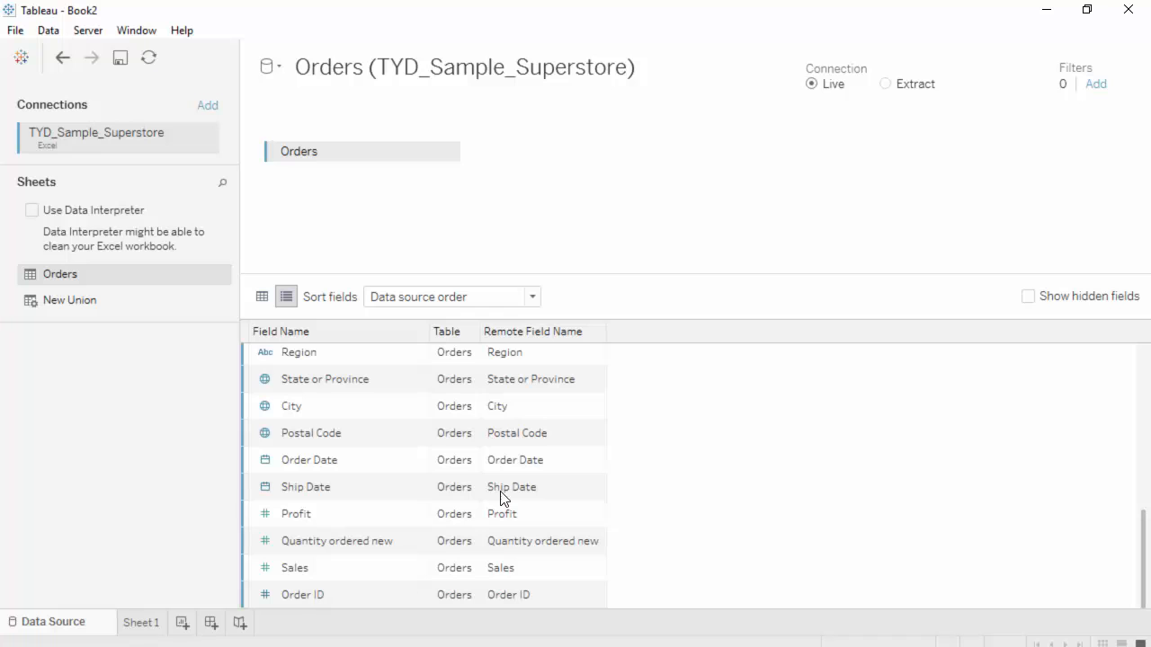
scroll(504, 487, "up", 4)
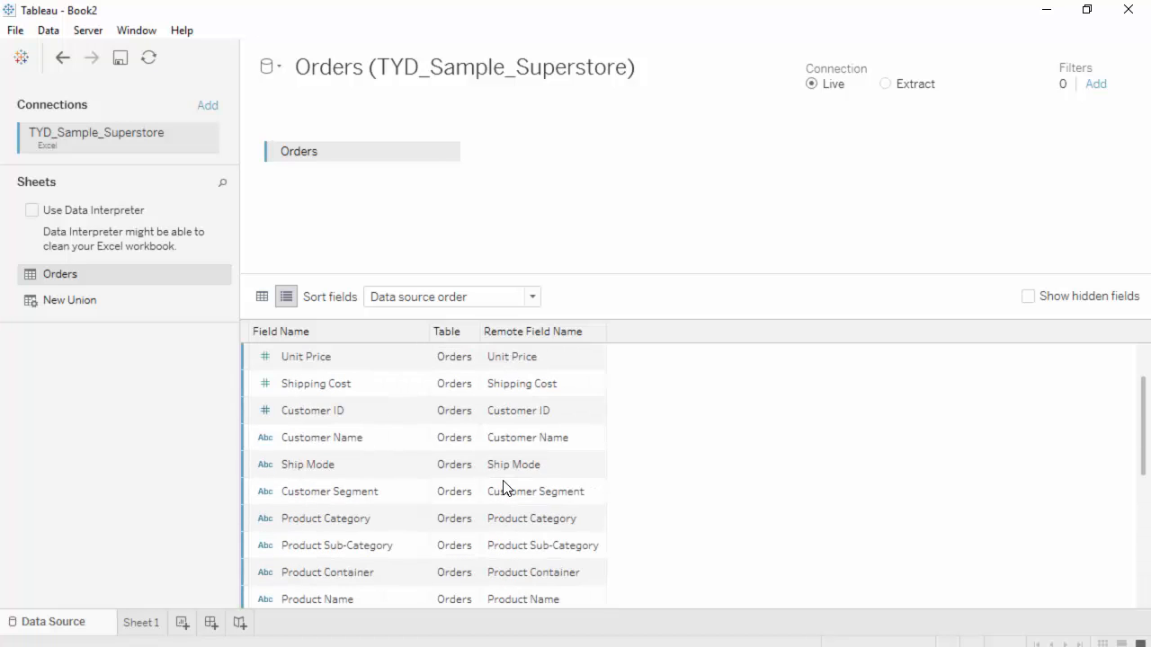
Step: Describe the Order ID field, load its domain members, and close the description
scroll(486, 503, "down", 4)
left_click(415, 597)
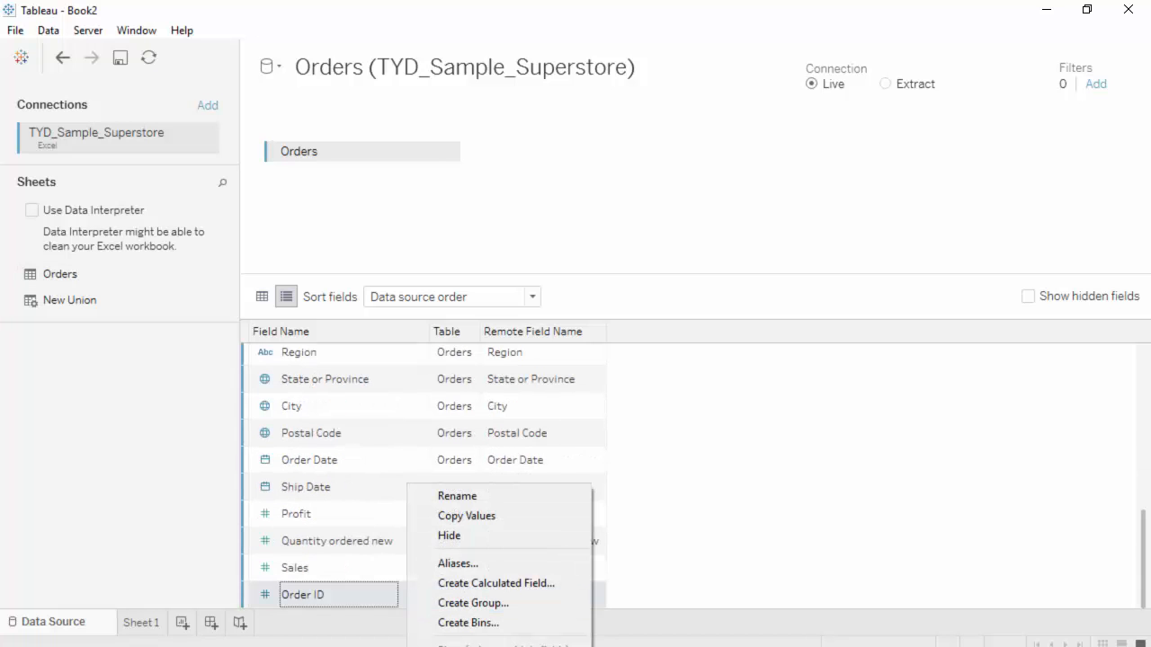
left_click(463, 640)
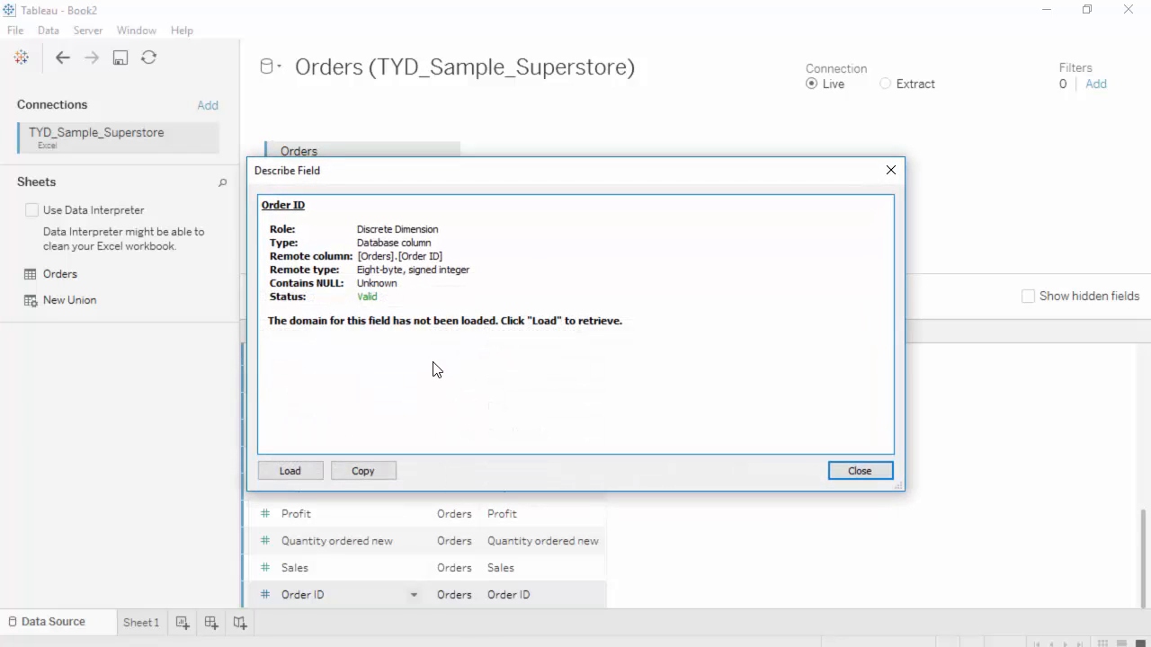
left_click(289, 471)
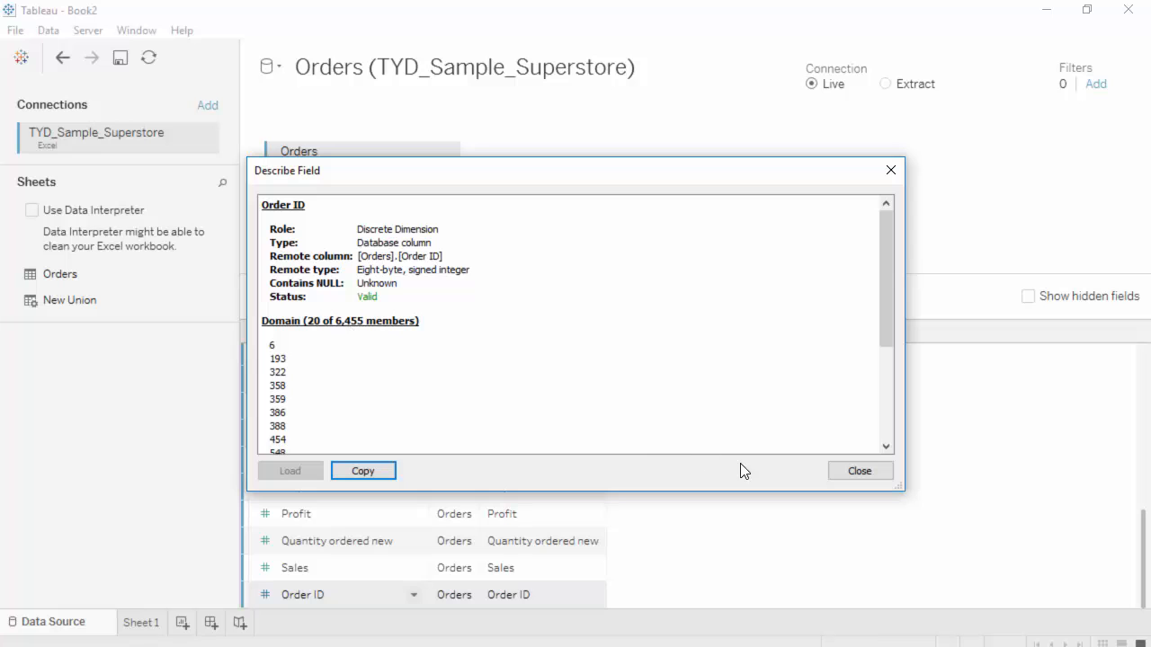
left_click(871, 474)
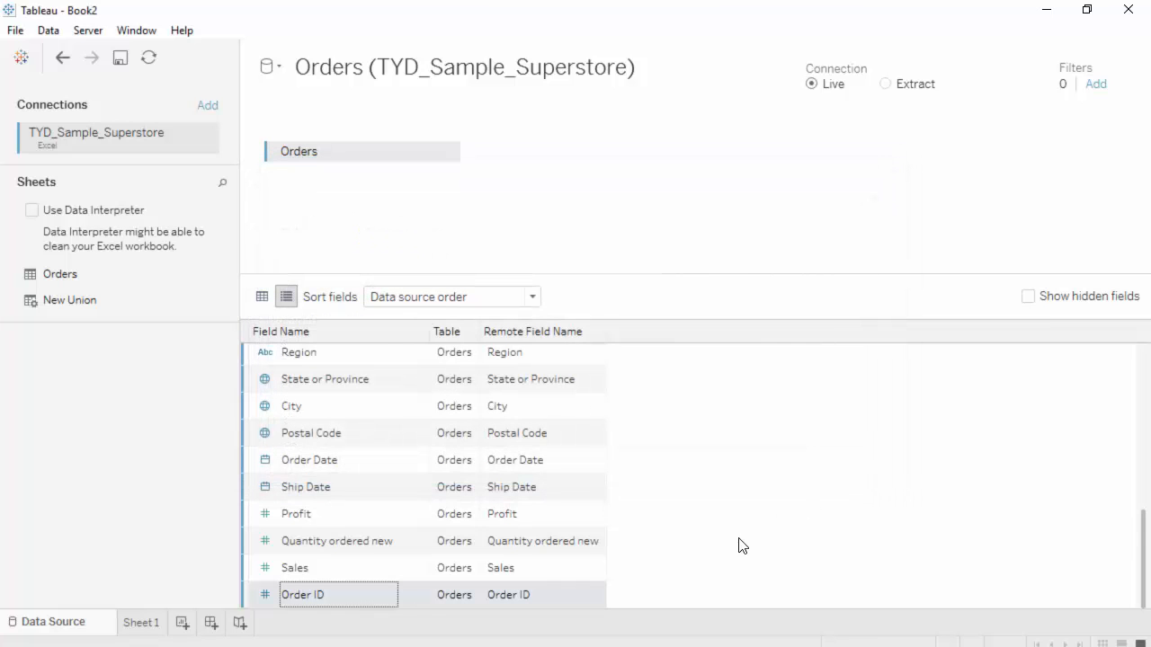
scroll(696, 513, "up", 3)
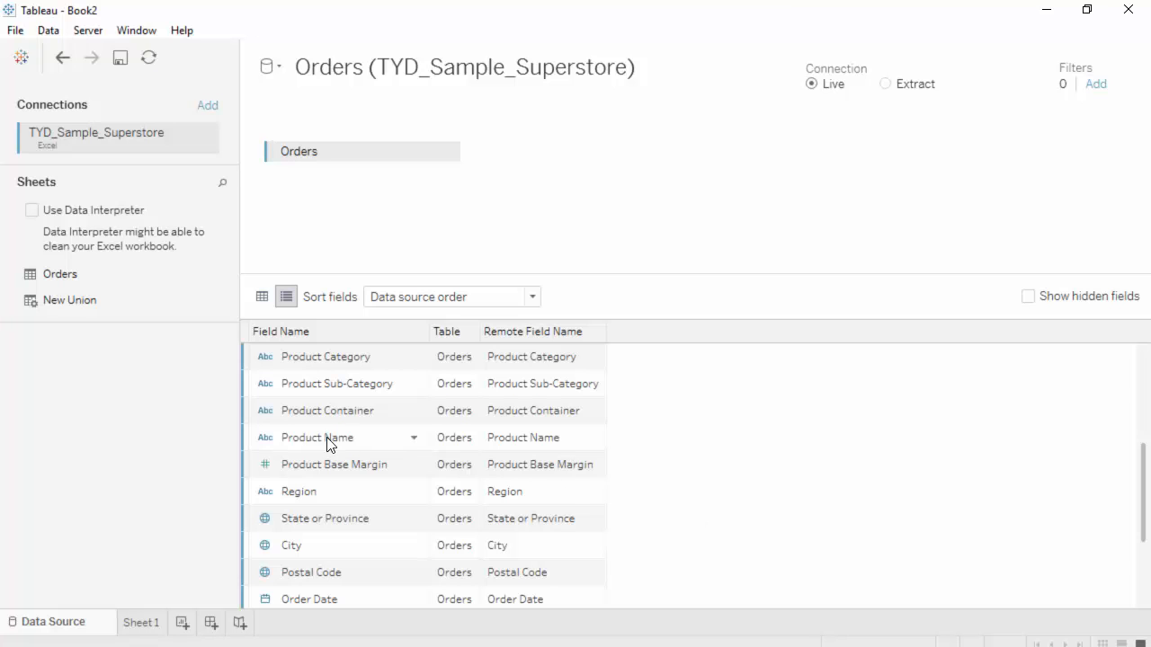
scroll(584, 467, "down", 2)
scroll(586, 468, "up", 5)
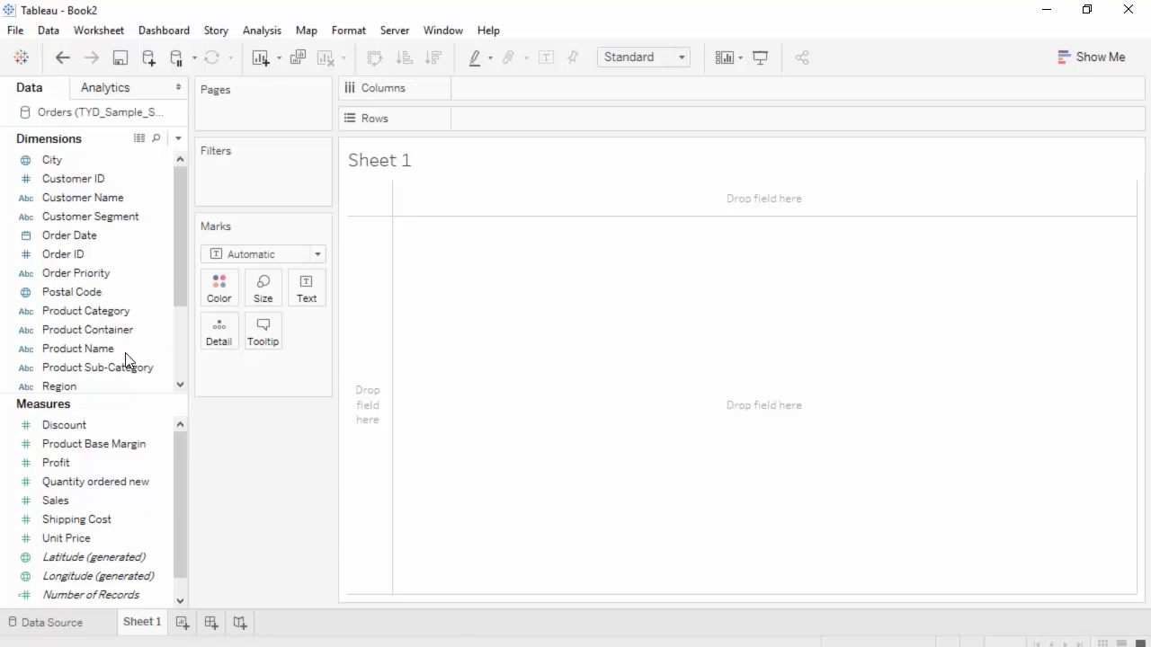
Step: Build a text table with Show Me from Product Category, Product Sub-Category, Region and Sales
left_click(120, 313)
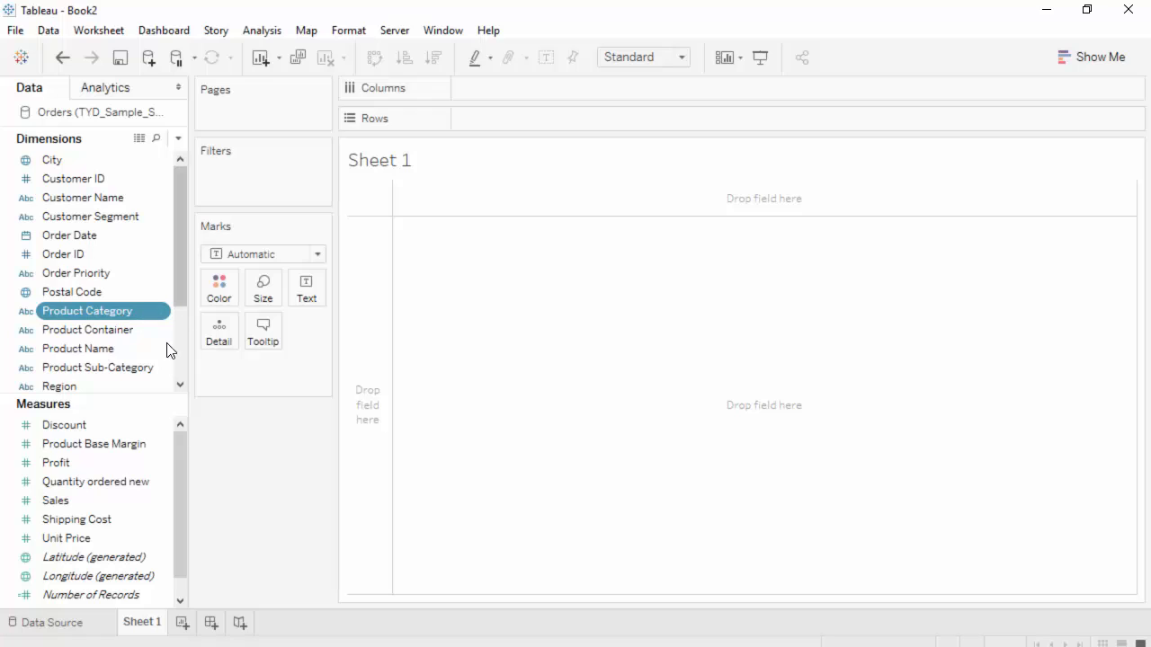
left_click(105, 369, "ctrl")
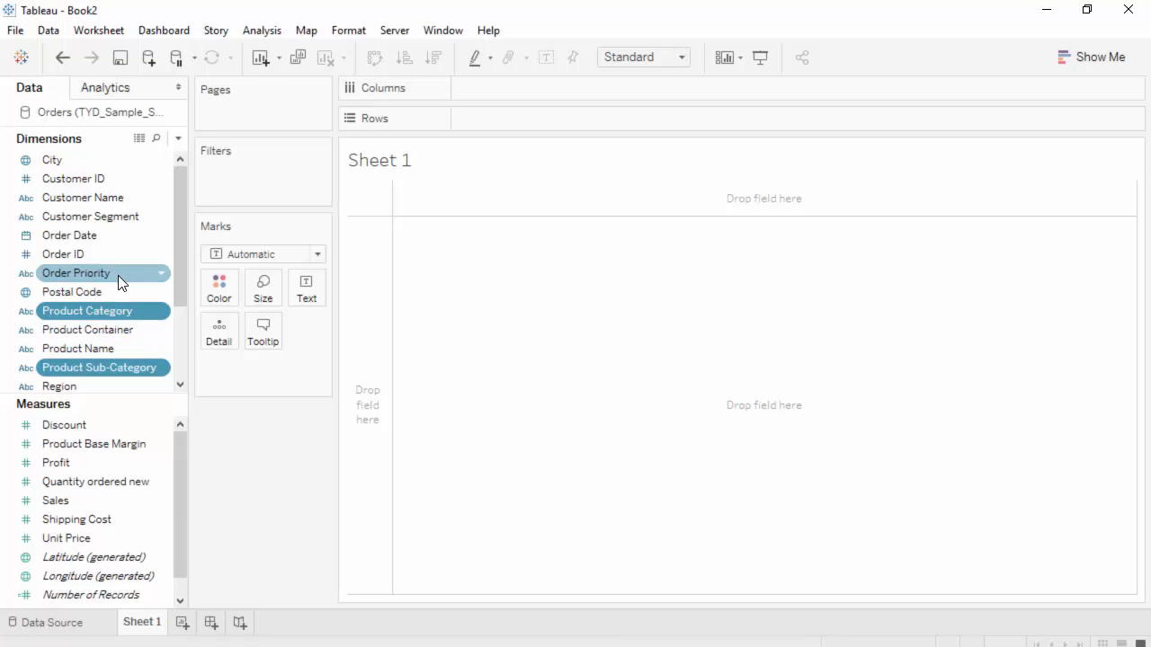
left_click(82, 388, "ctrl")
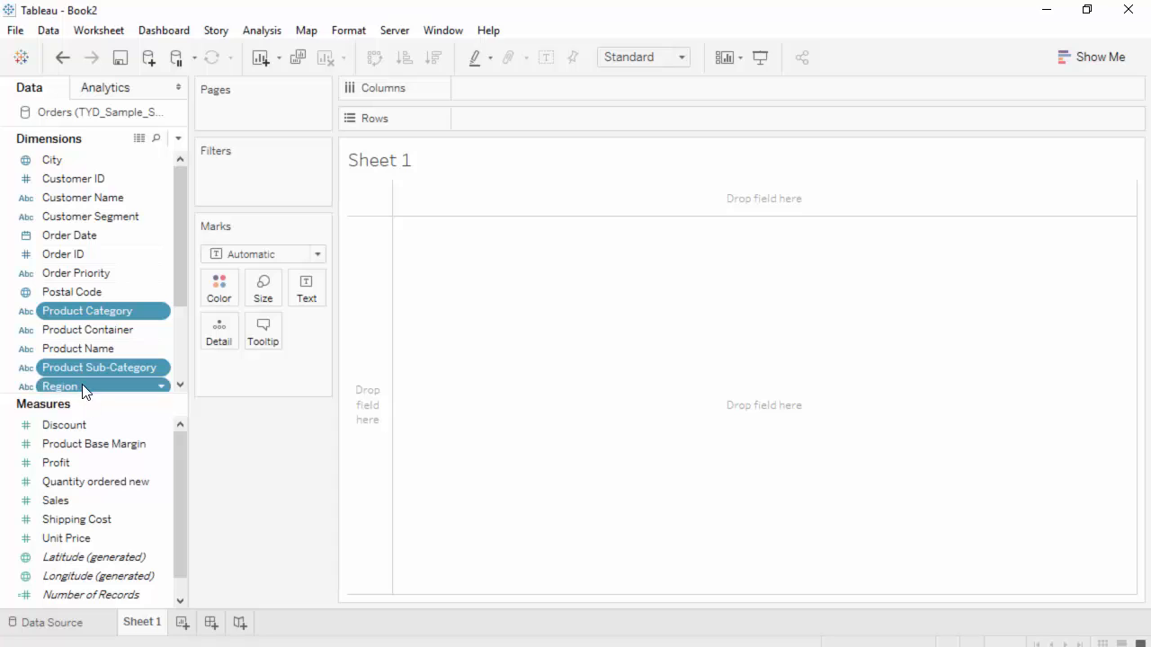
scroll(85, 393, "down", 2)
scroll(86, 327, "up", 1)
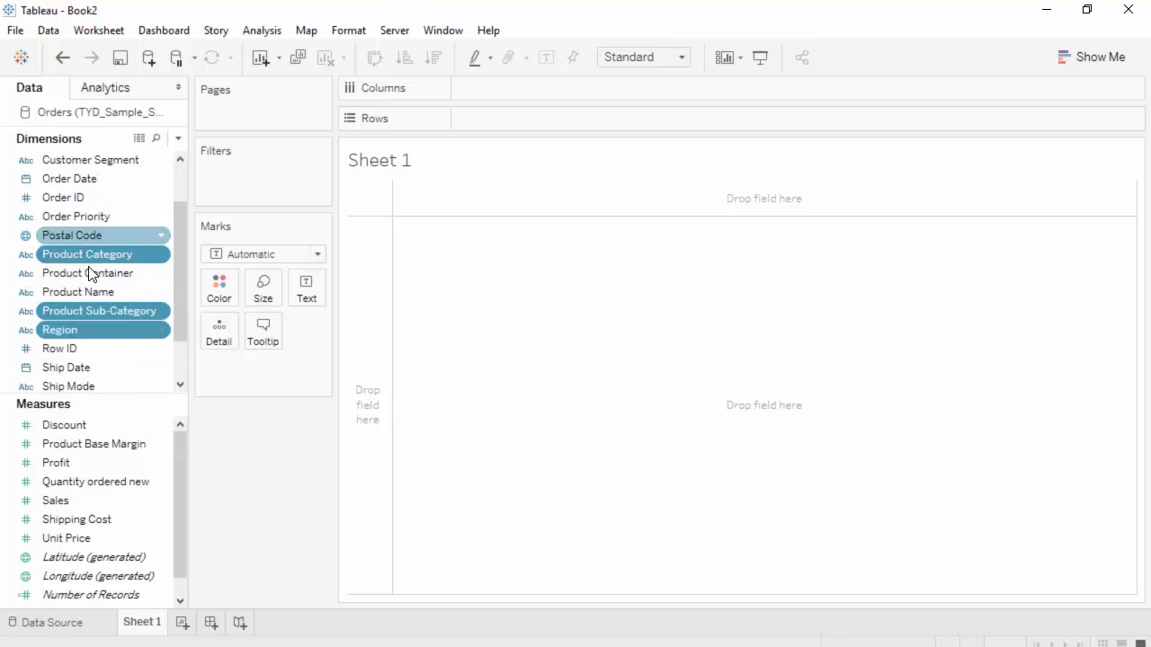
left_click(58, 501, "ctrl")
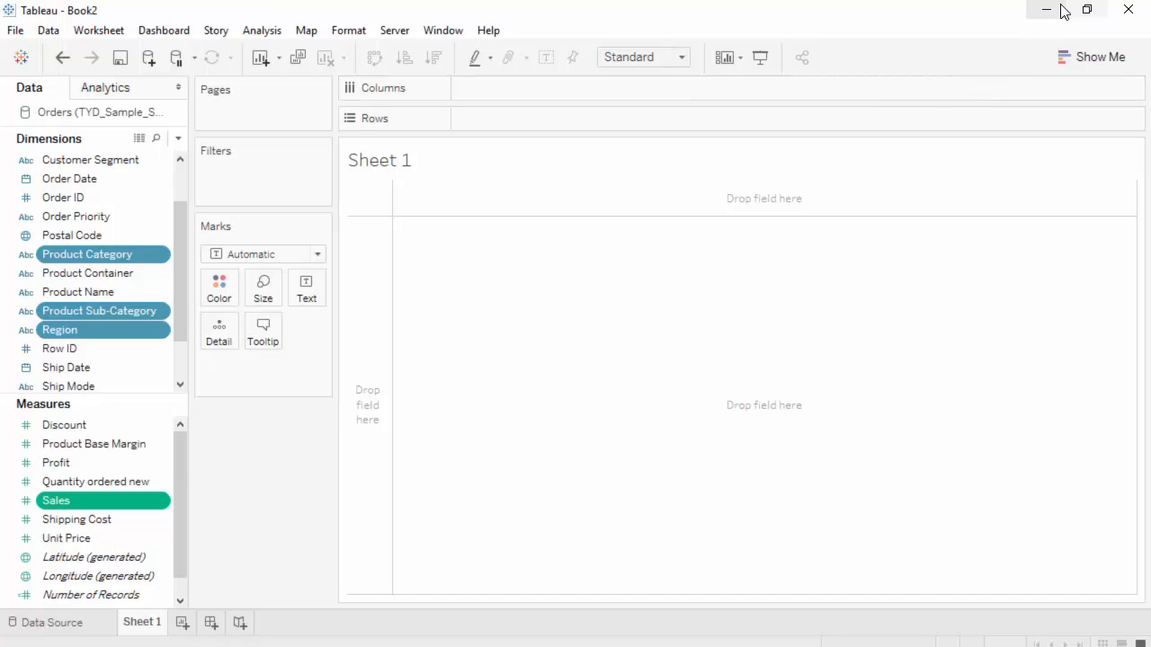
left_click(1093, 57)
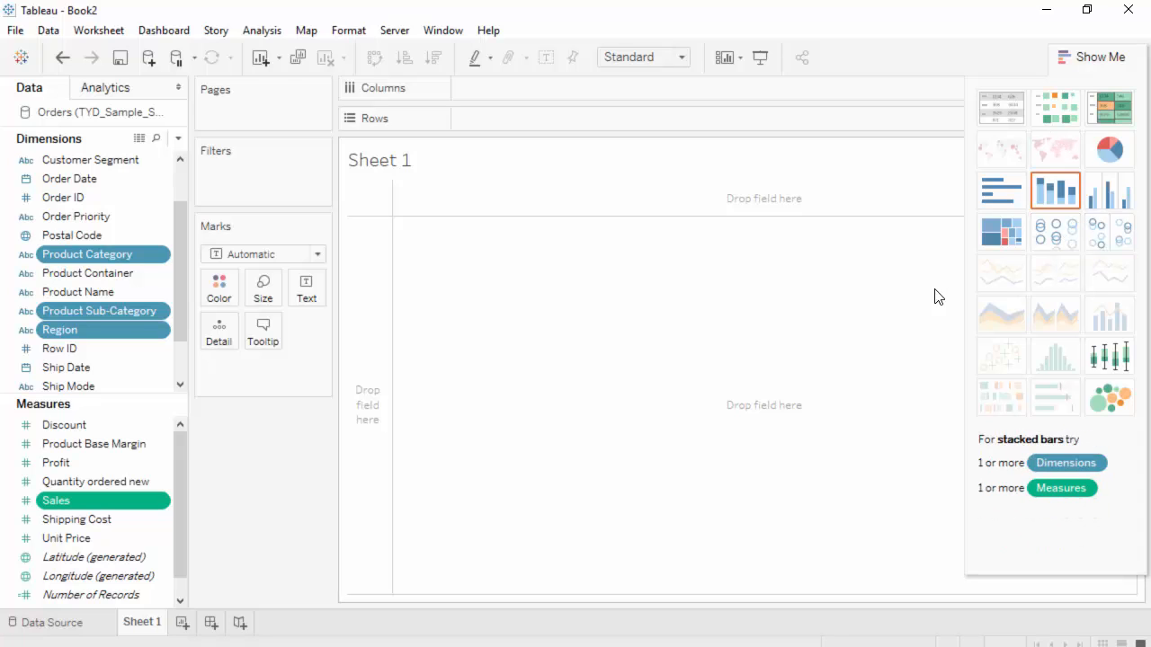
left_click(997, 112)
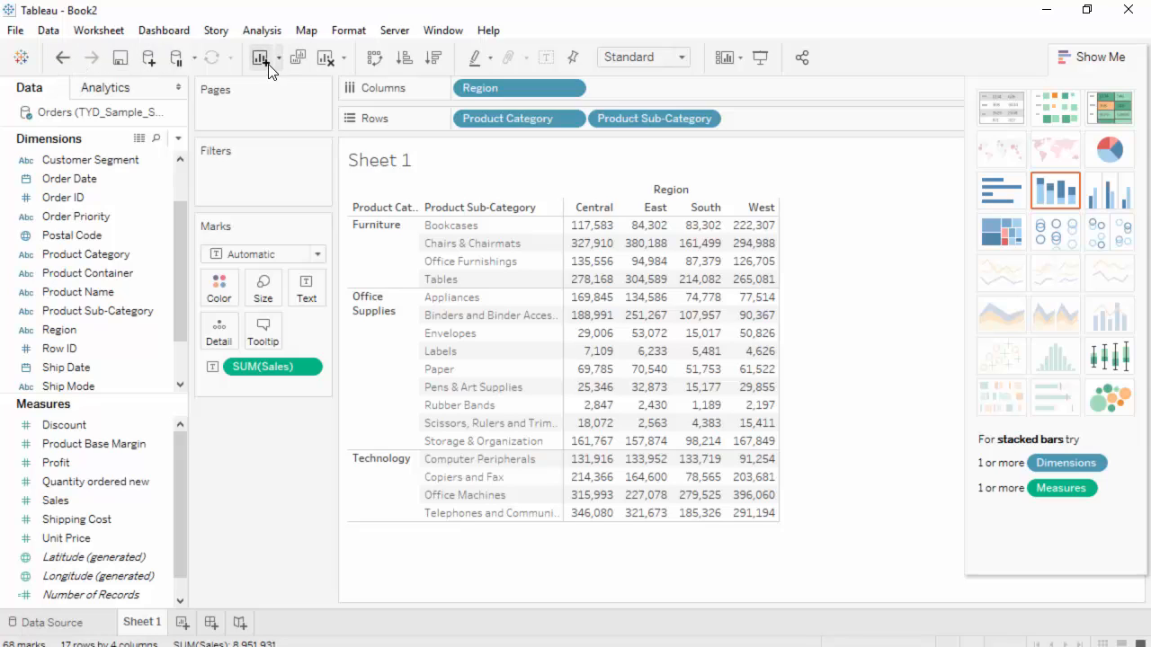
Step: Clear the sheet and build a table with Region in Columns, Product Category and Product Sub-Category in Rows, and Sales as the text mark
left_click(327, 59)
left_click_drag(67, 330, 505, 86)
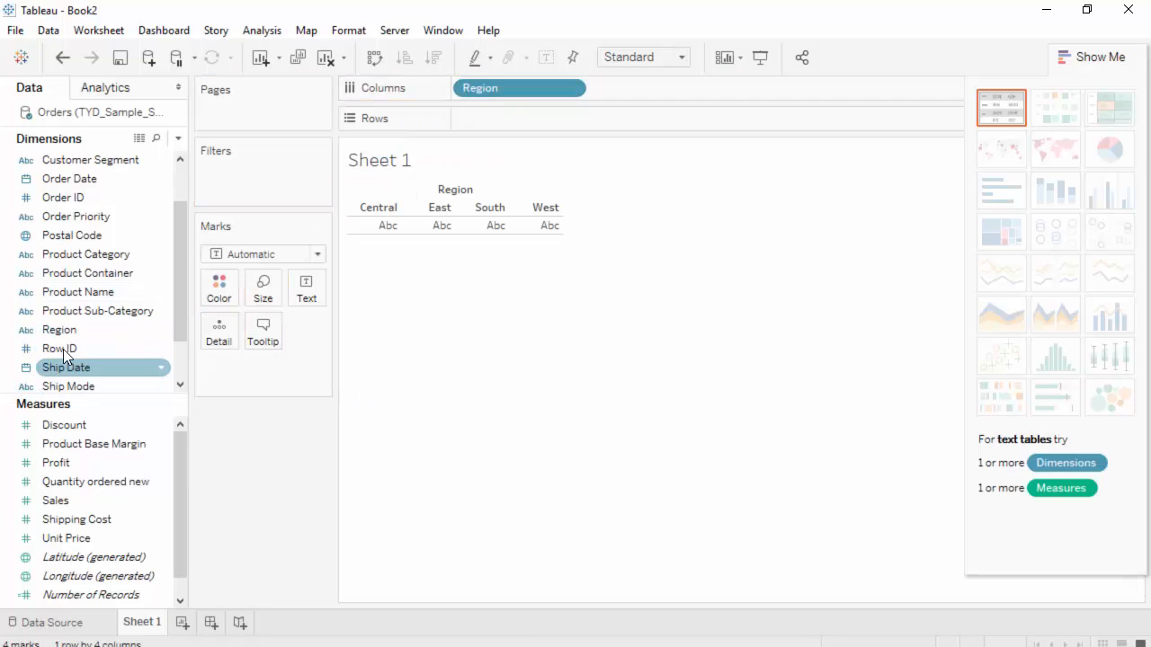
mouse_move(75, 256)
left_mouse_down()
mouse_move(381, 187)
mouse_move(513, 131)
mouse_move(474, 153)
mouse_move(486, 118)
left_mouse_up()
left_click_drag(86, 311, 715, 118)
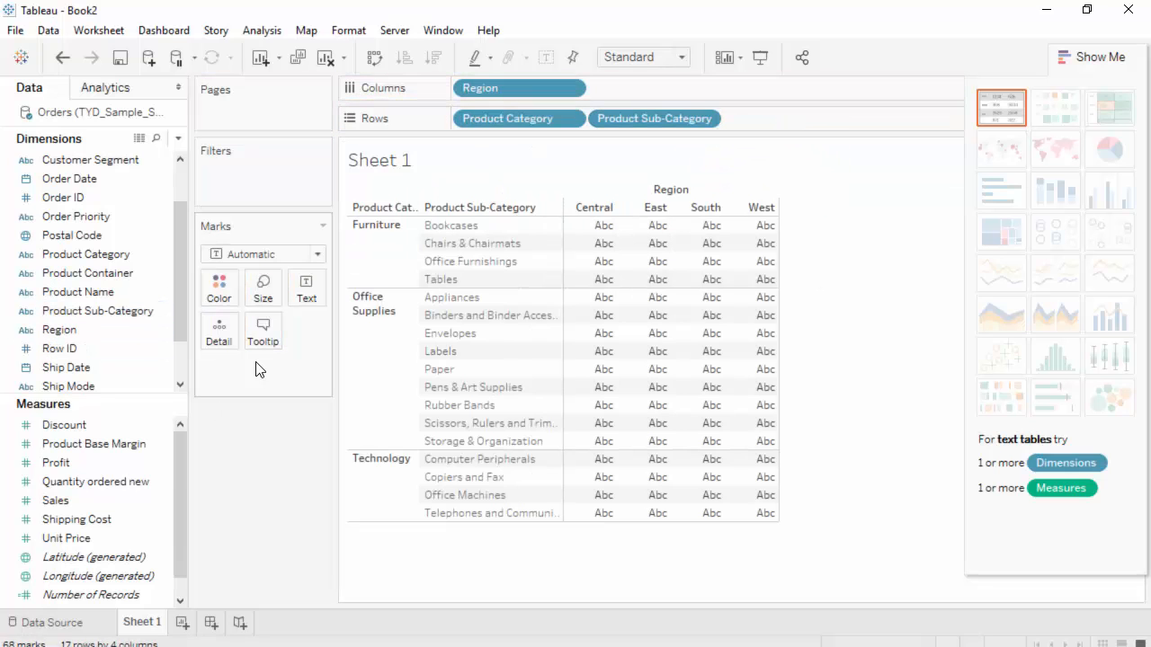
left_click_drag(70, 505, 309, 297)
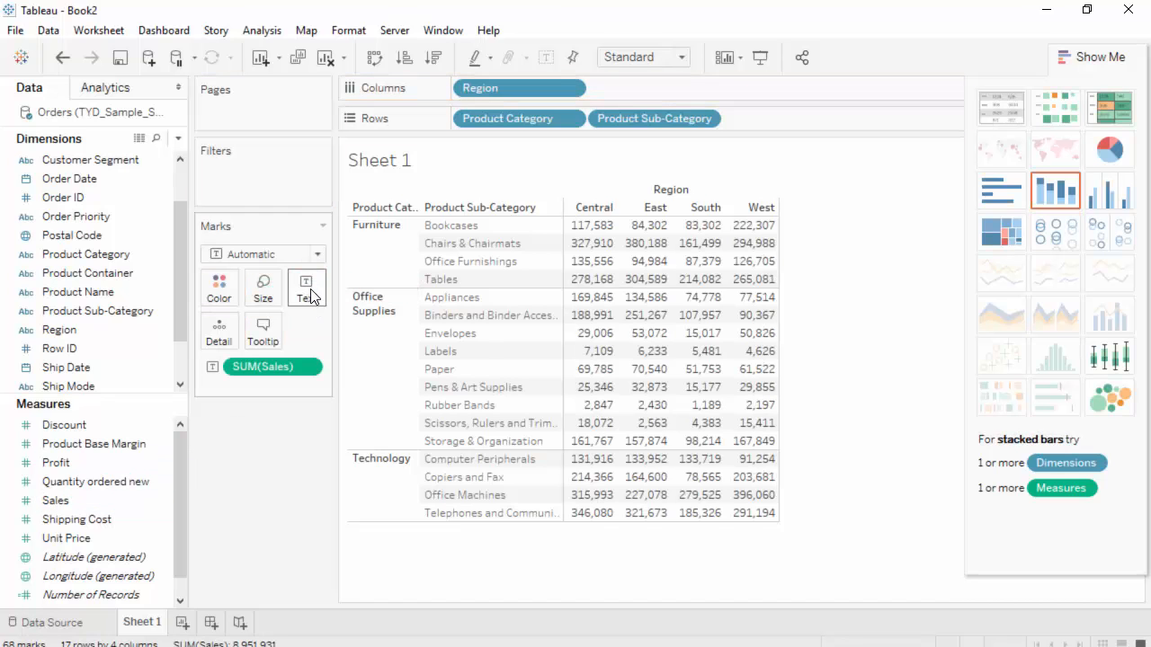
left_click(309, 292)
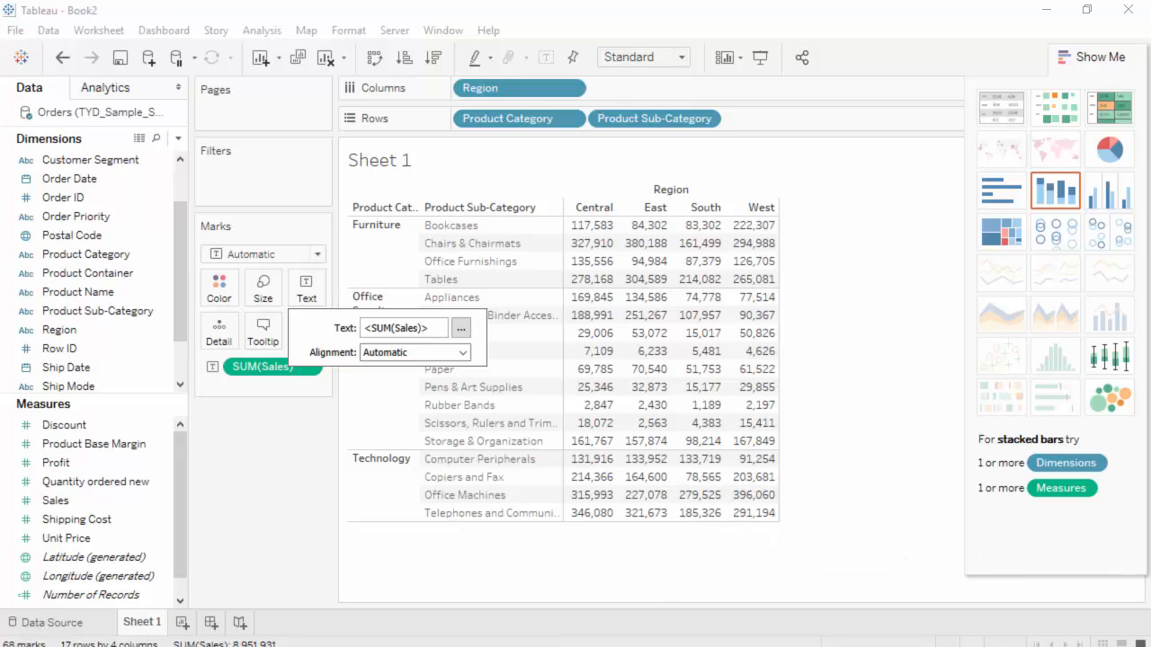
mouse_move(591, 642)
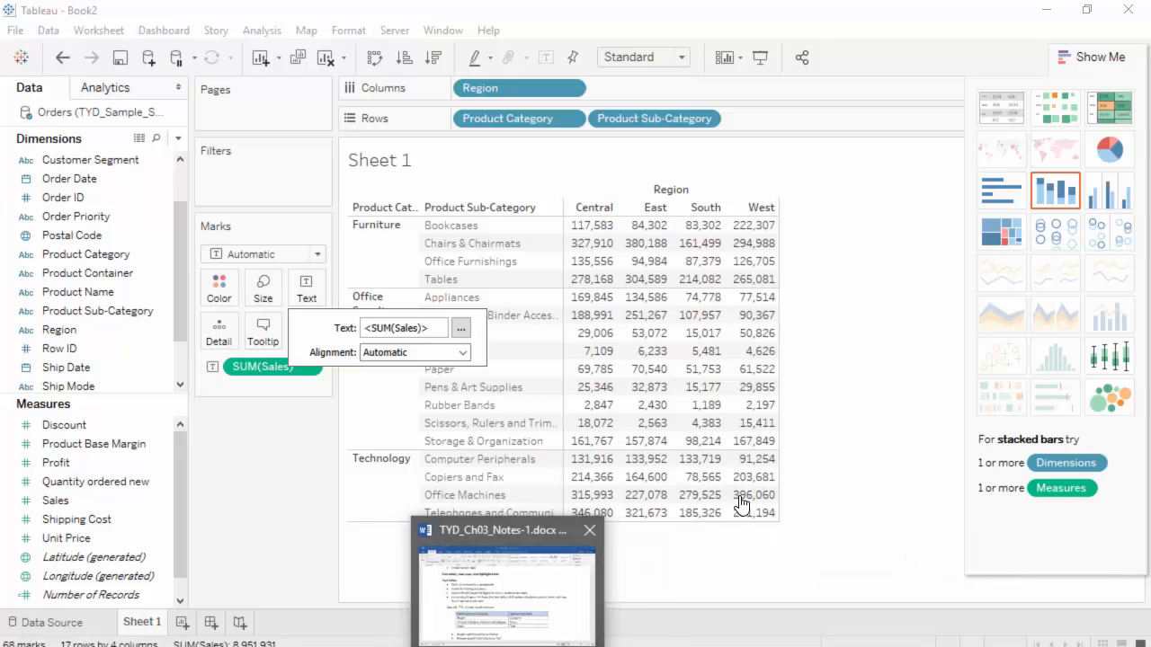
left_click(693, 591)
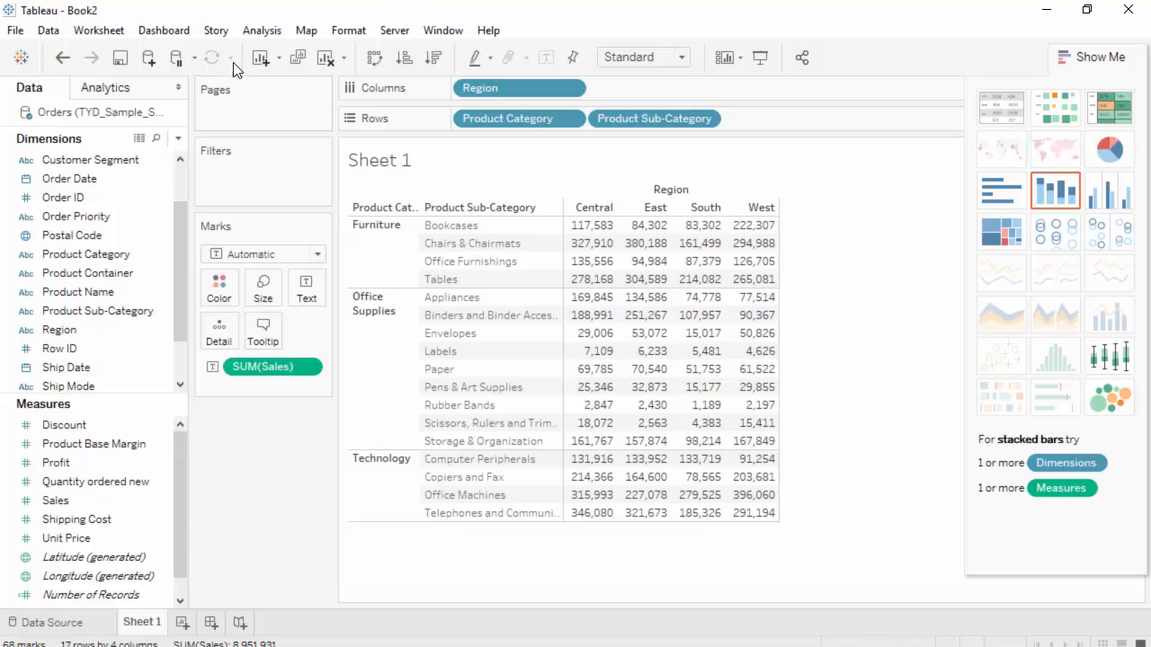
Step: Show both row grand totals and column grand totals in the sales table
left_click(270, 32)
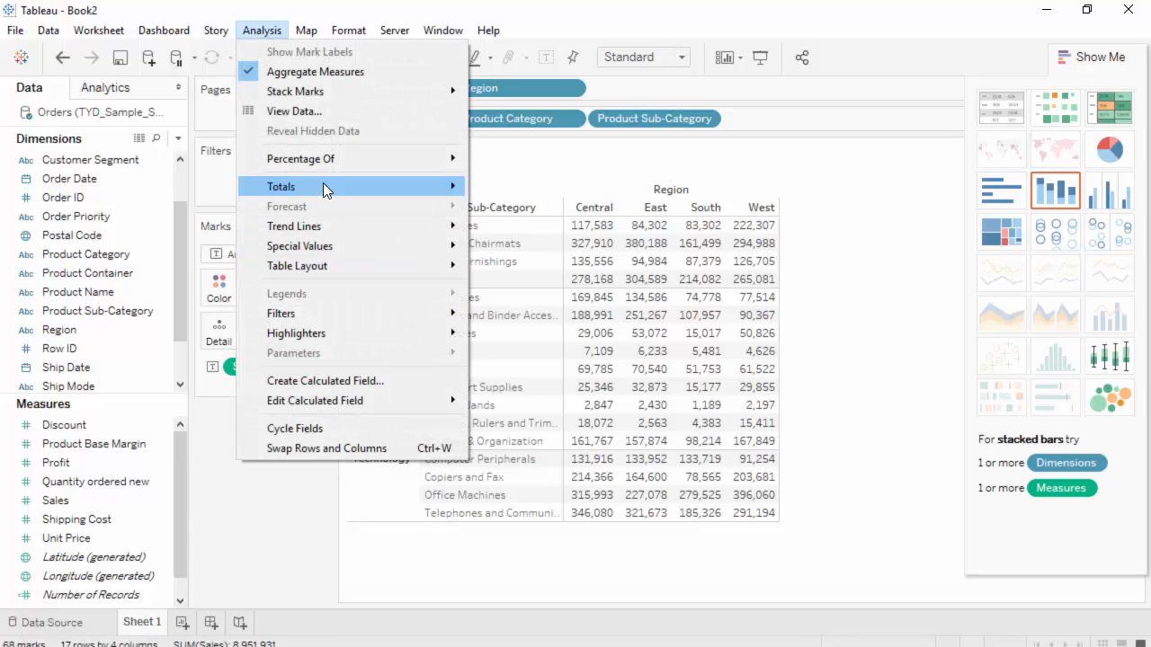
mouse_move(330, 185)
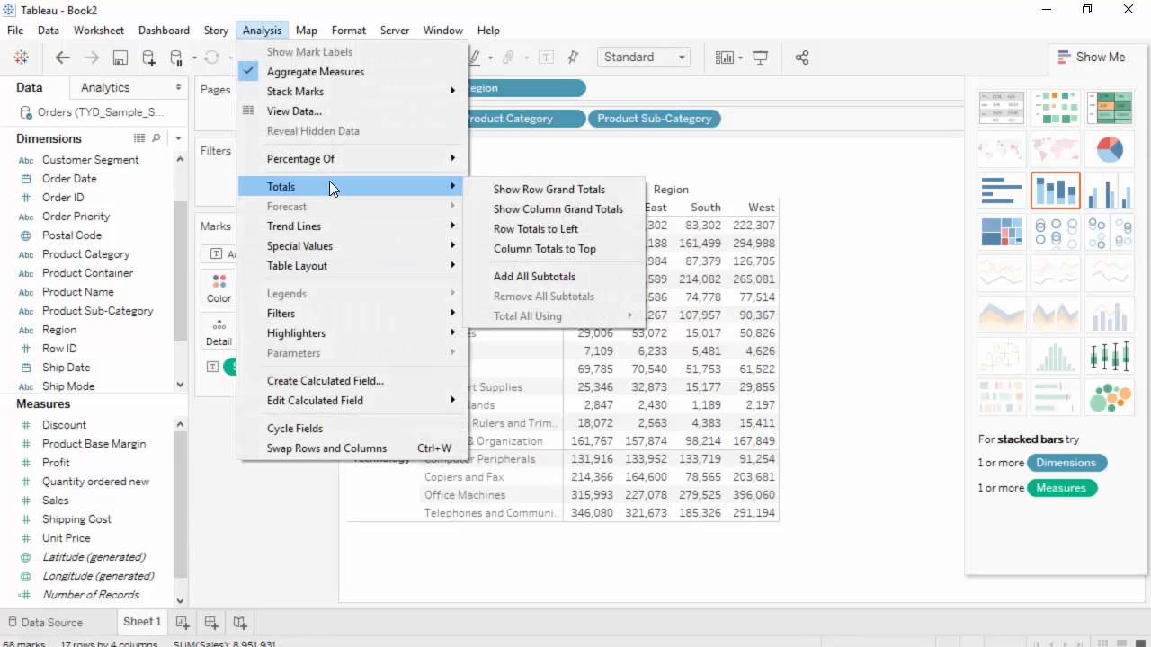
left_click(597, 192)
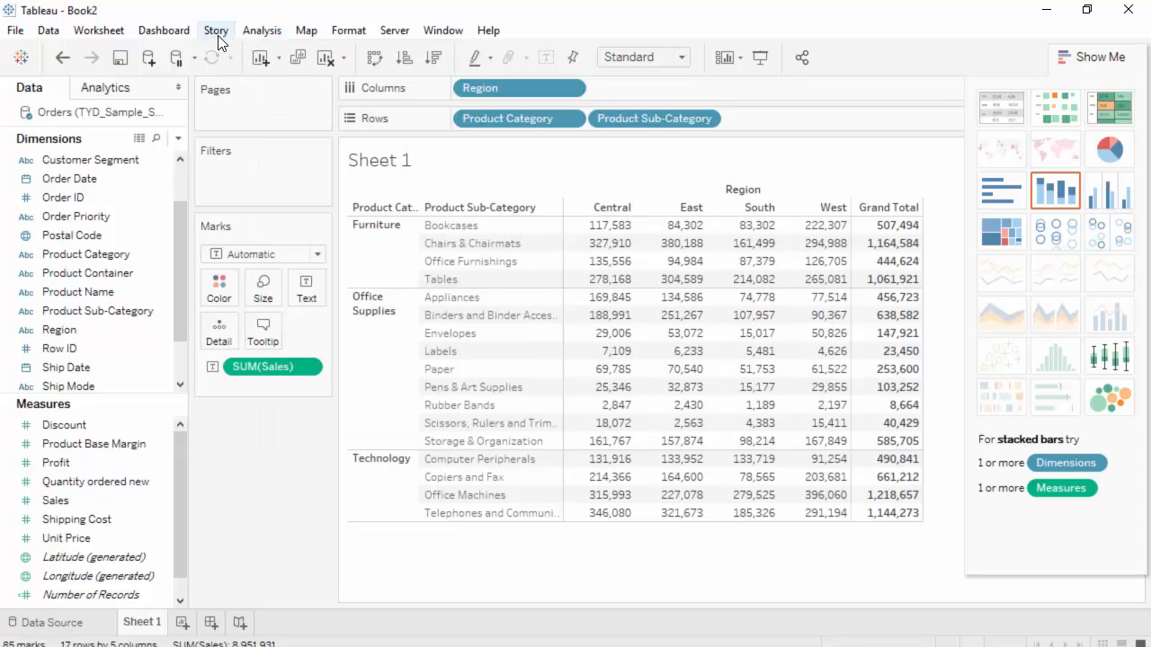
left_click(280, 33)
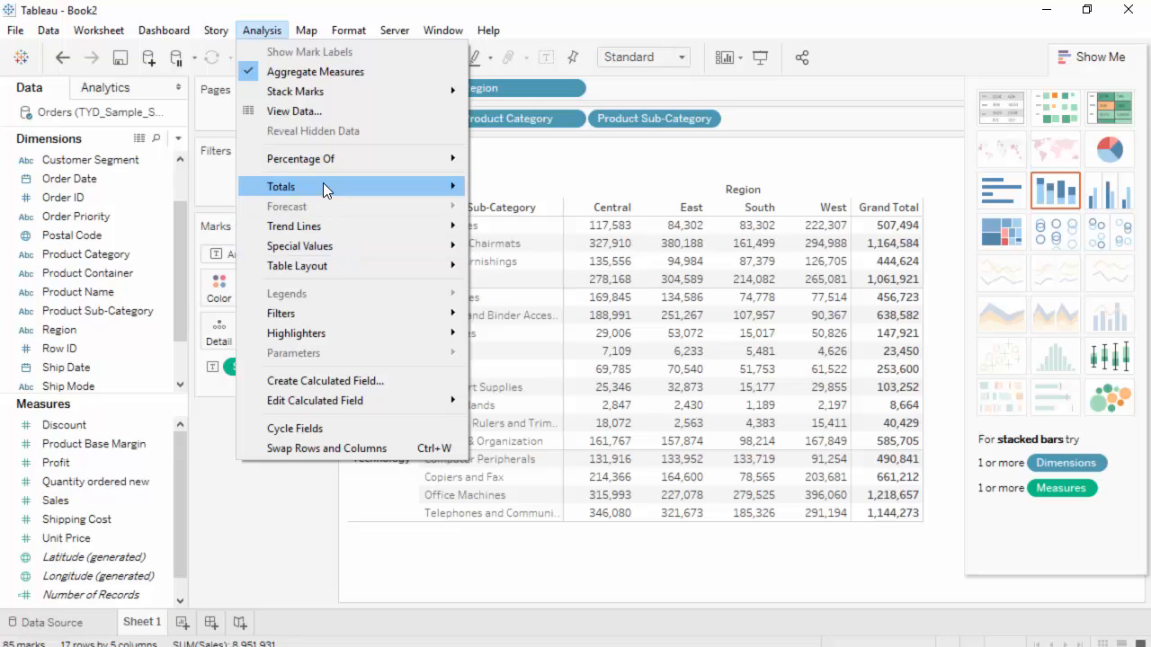
mouse_move(323, 183)
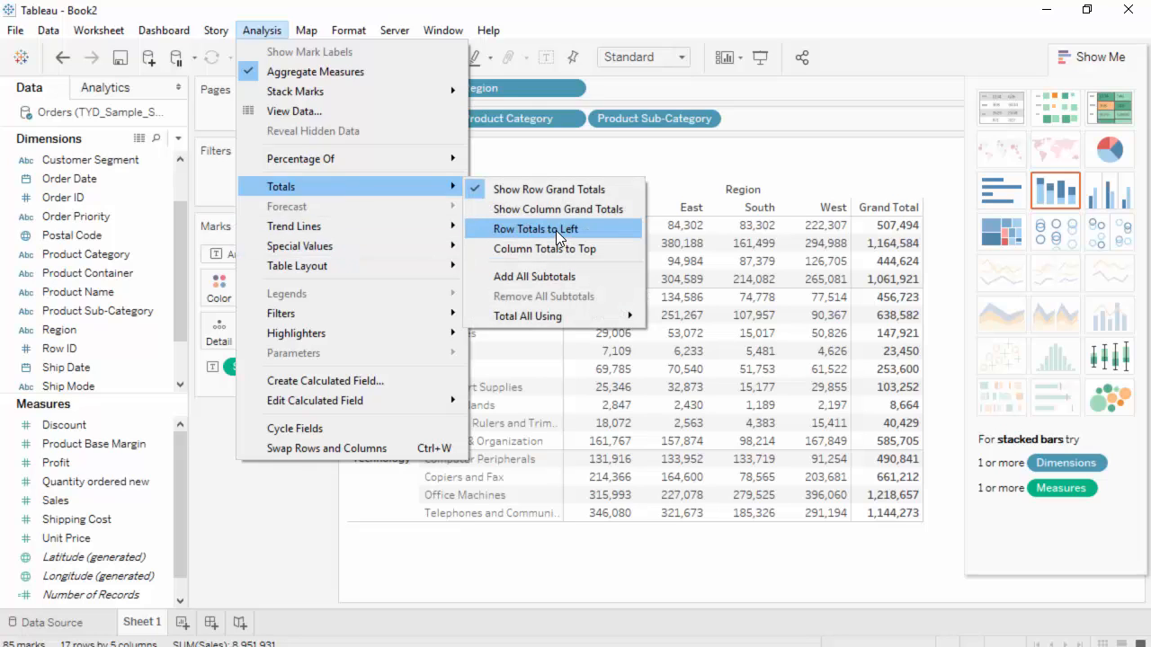
left_click(558, 208)
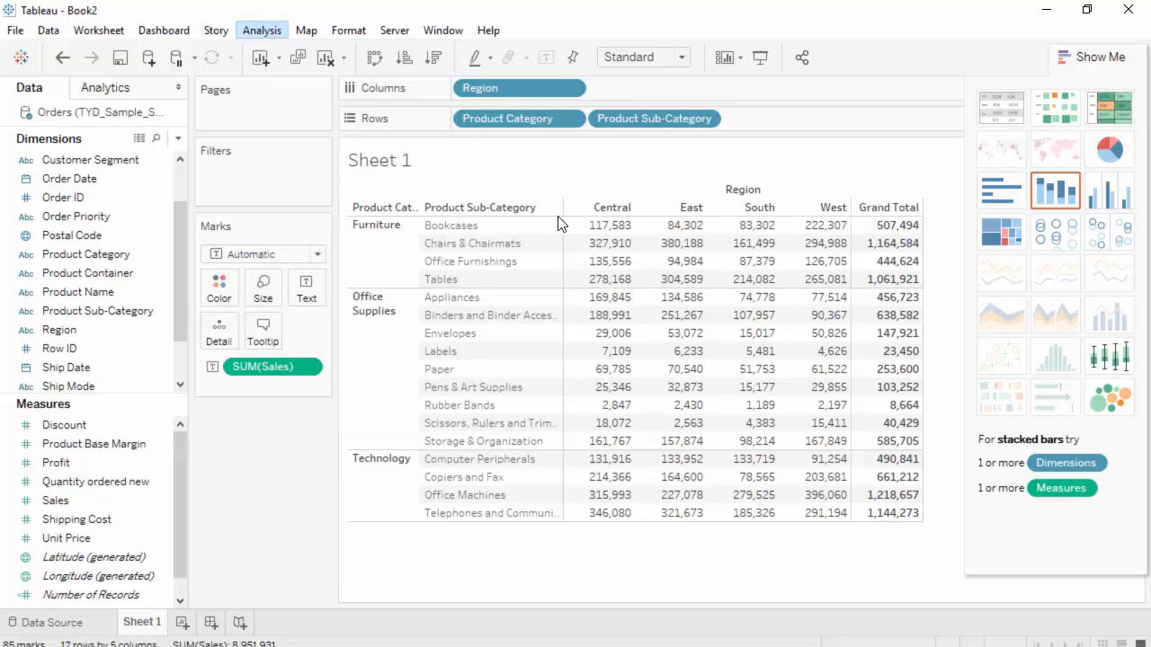
Step: Add all subtotals to the sales table and hide the Show Me chart suggestions
left_click(274, 35)
mouse_move(346, 182)
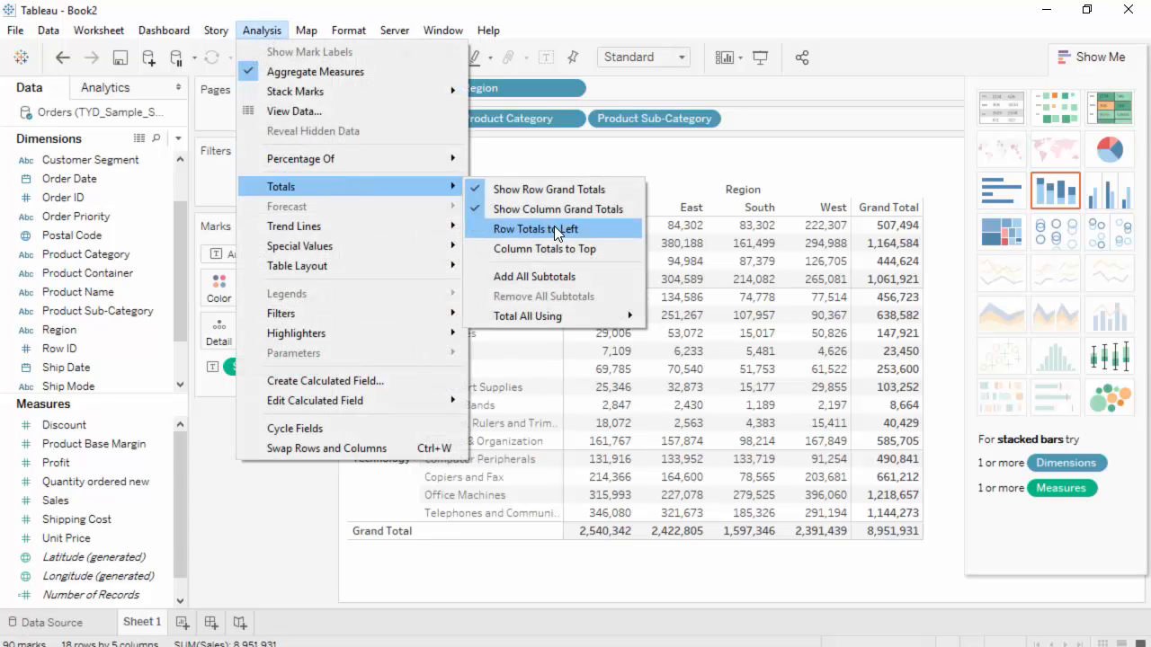
left_click(579, 283)
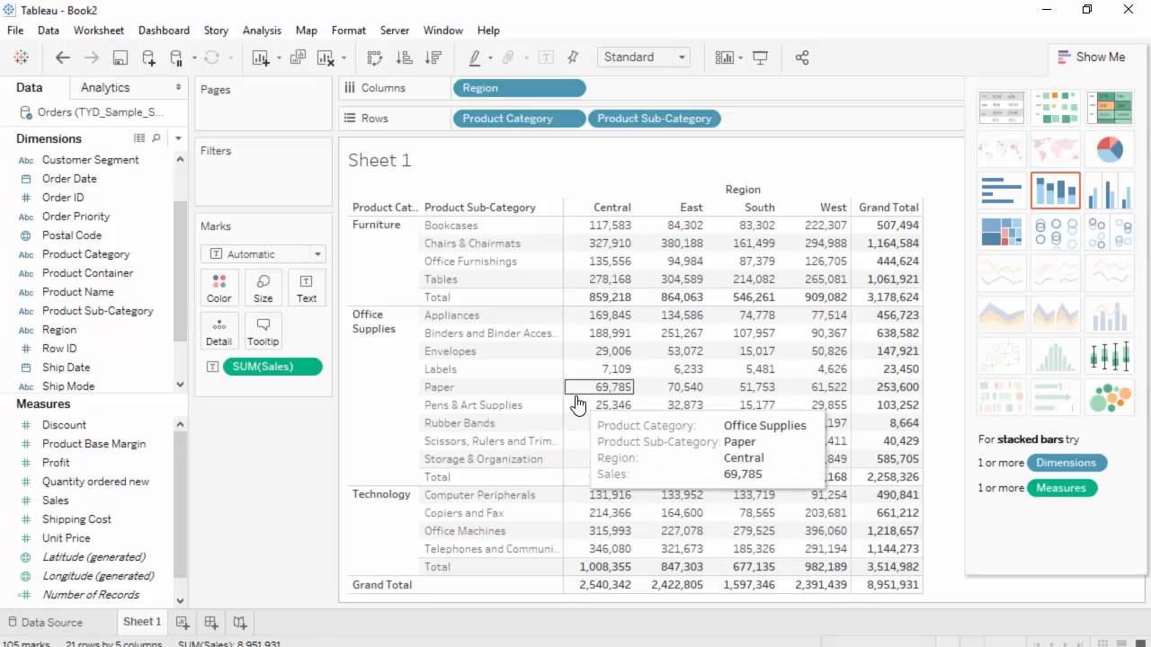
left_click(1097, 57)
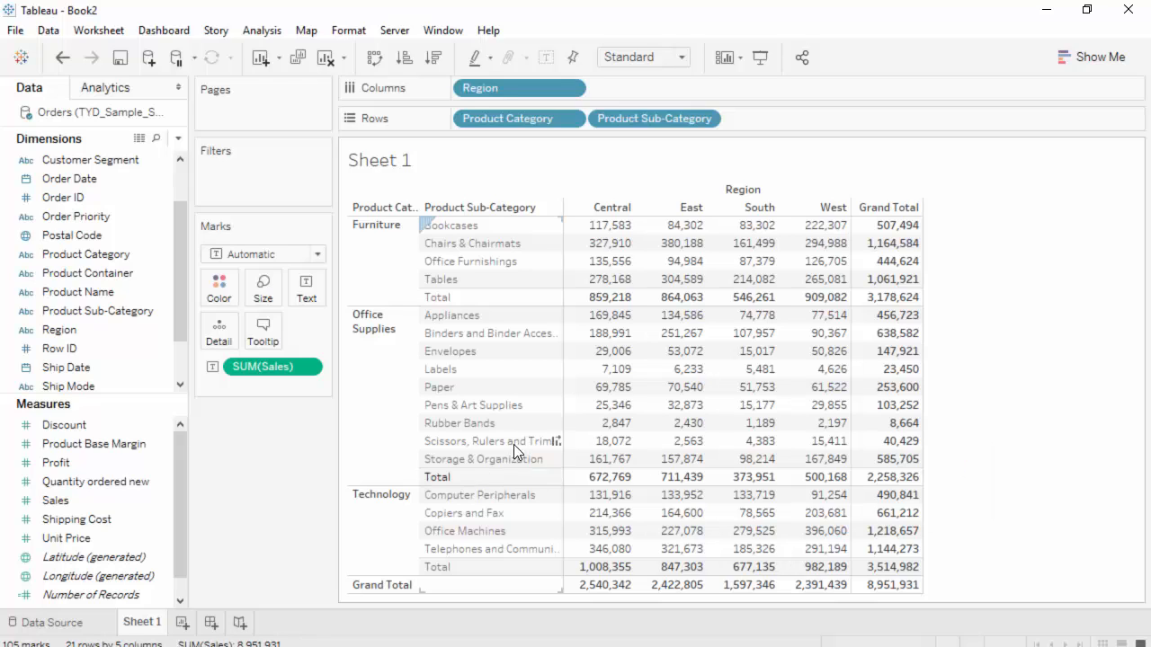
Step: Start a new calculated field and name it Profit %
left_click(71, 464)
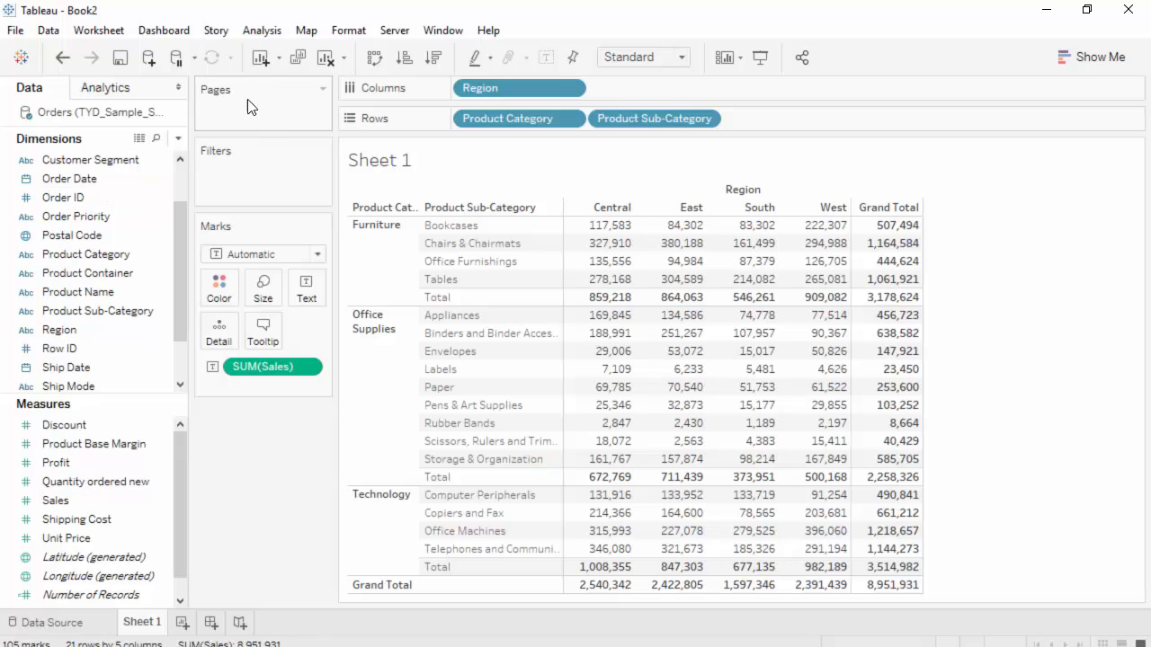
left_click(270, 33)
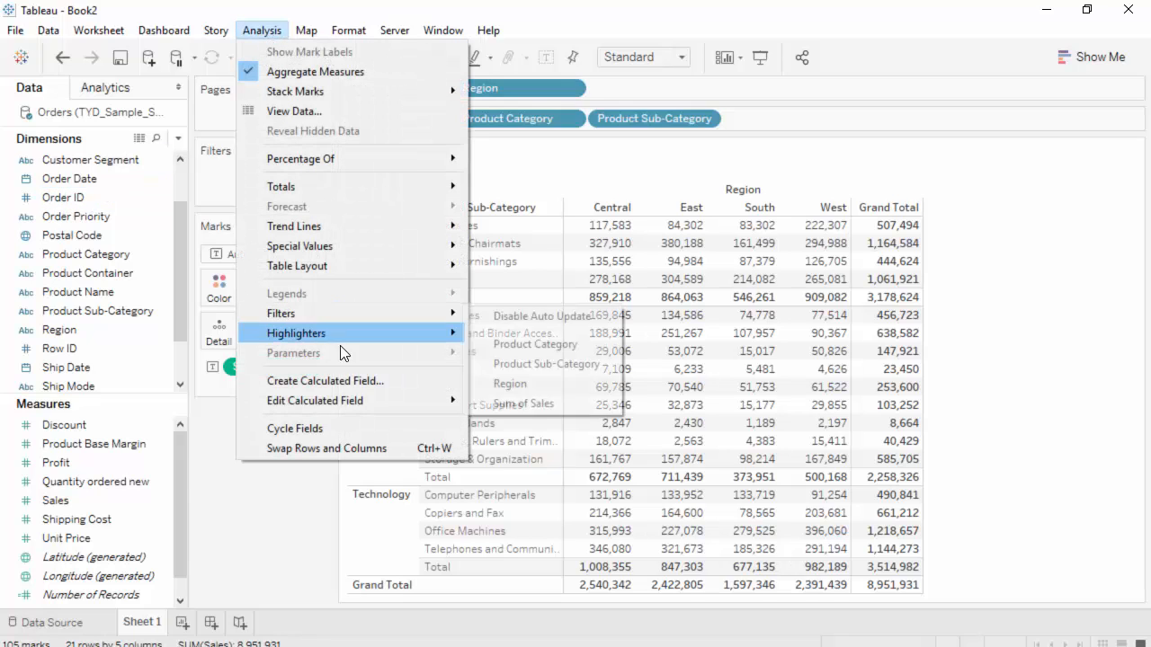
left_click(373, 381)
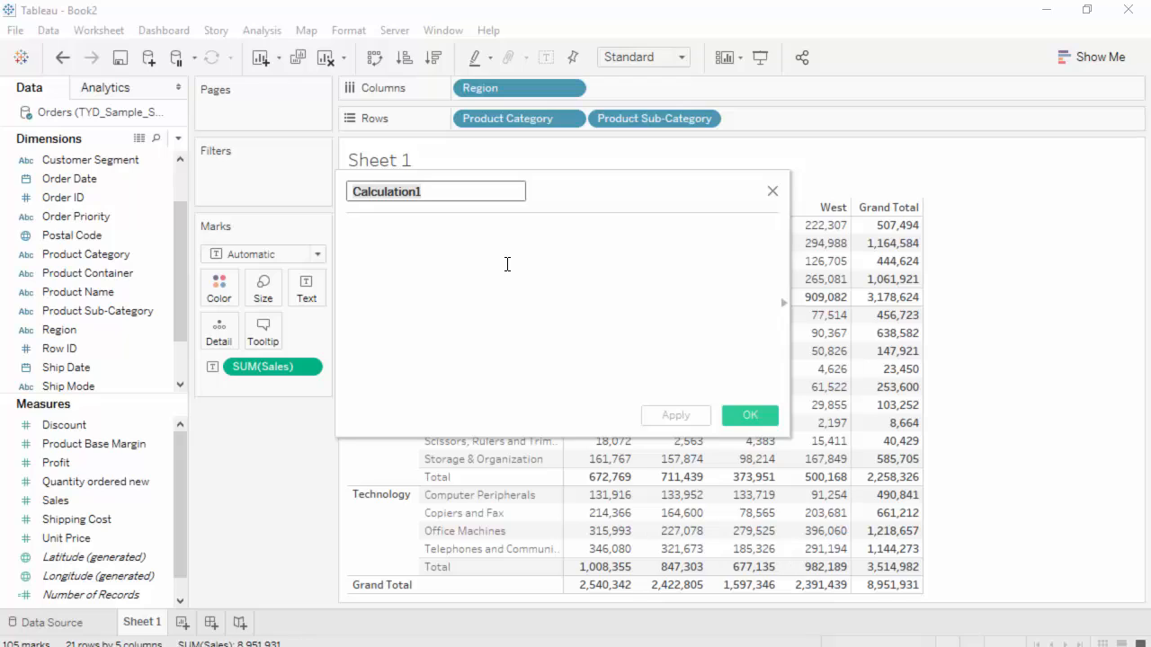
type("Pr")
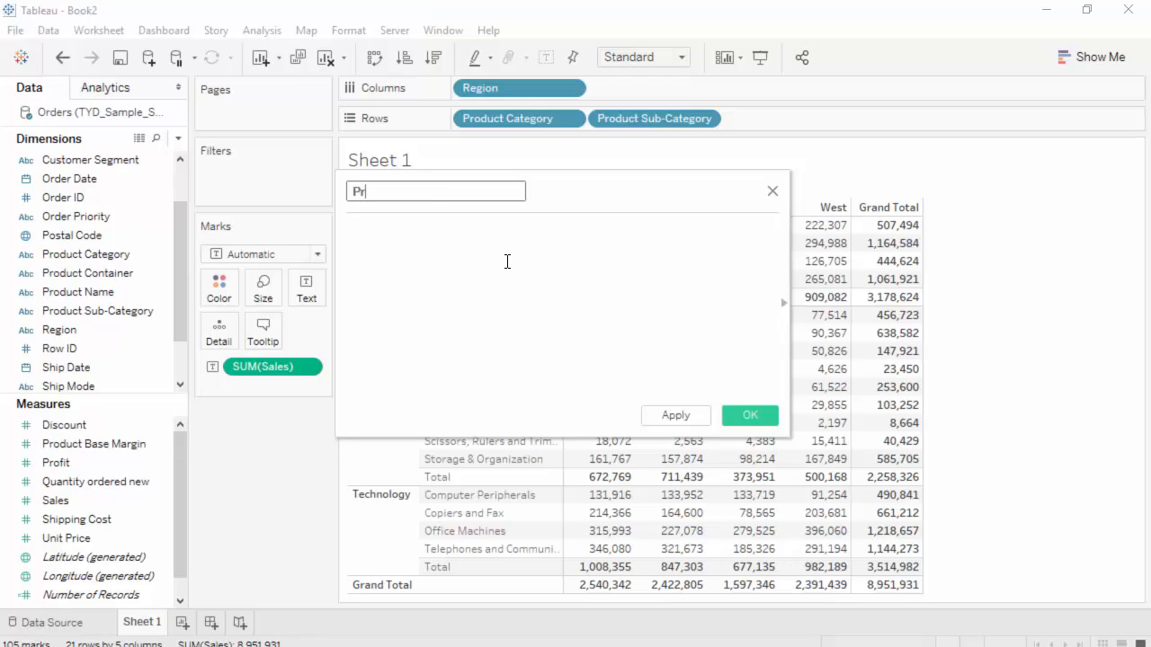
type("ofit %")
left_click(494, 259)
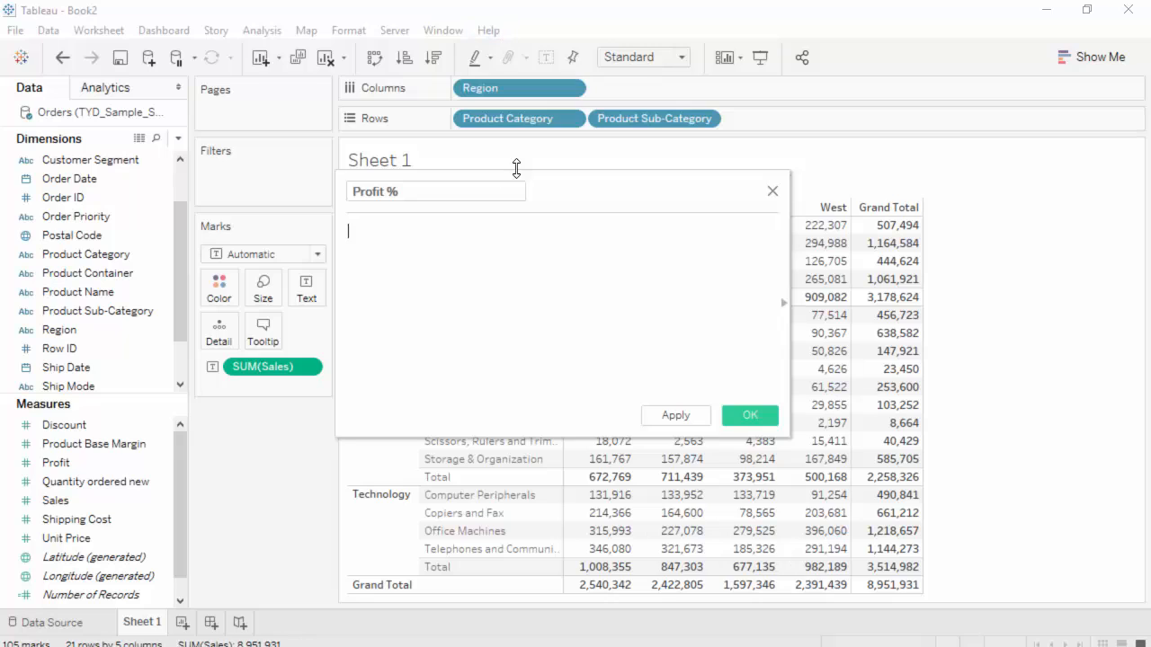
Step: Enter the Profit % formula as sum([Profit])/sum([Sales]) and save the calculated field
type("sum")
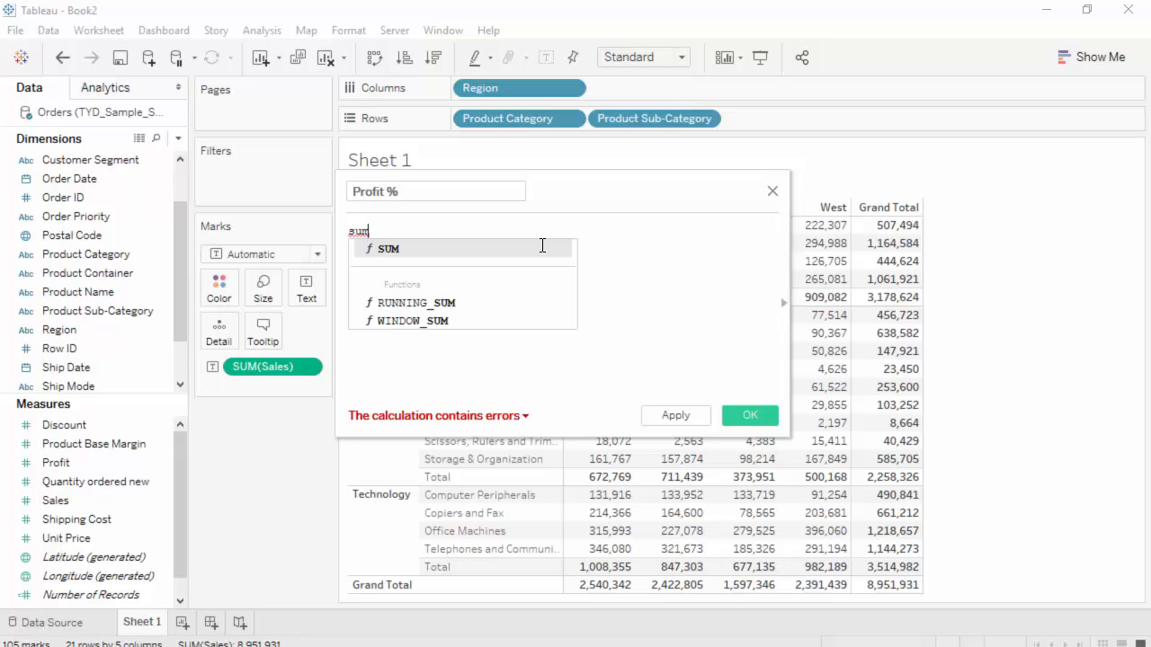
type("(s")
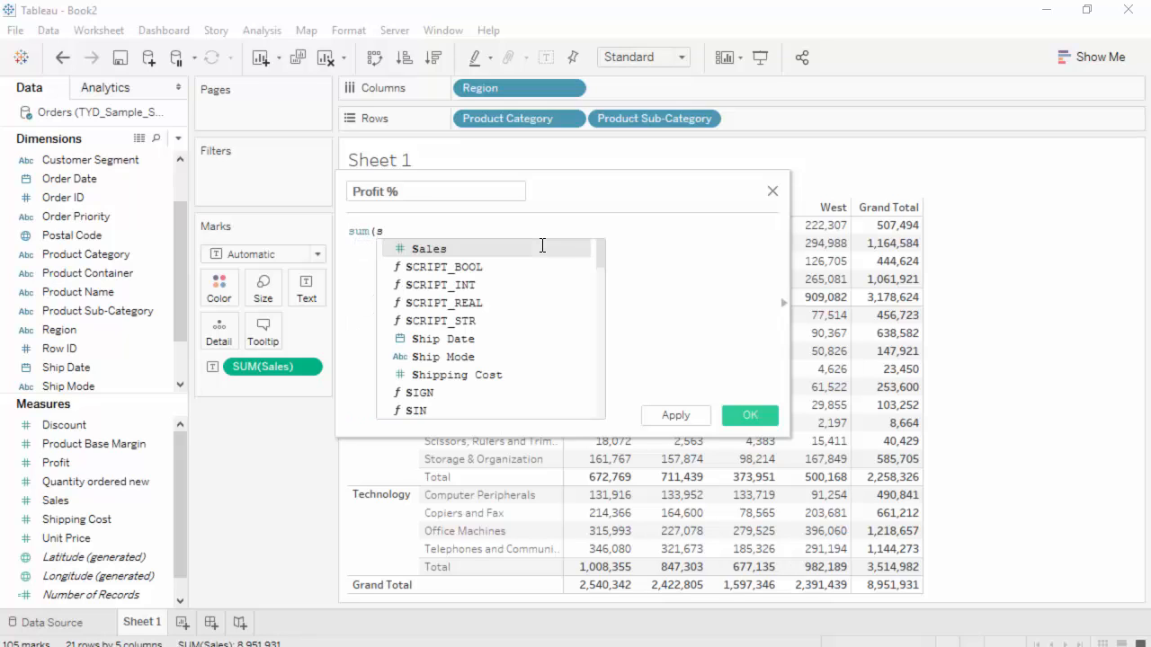
key("BackSpace")
type("pro")
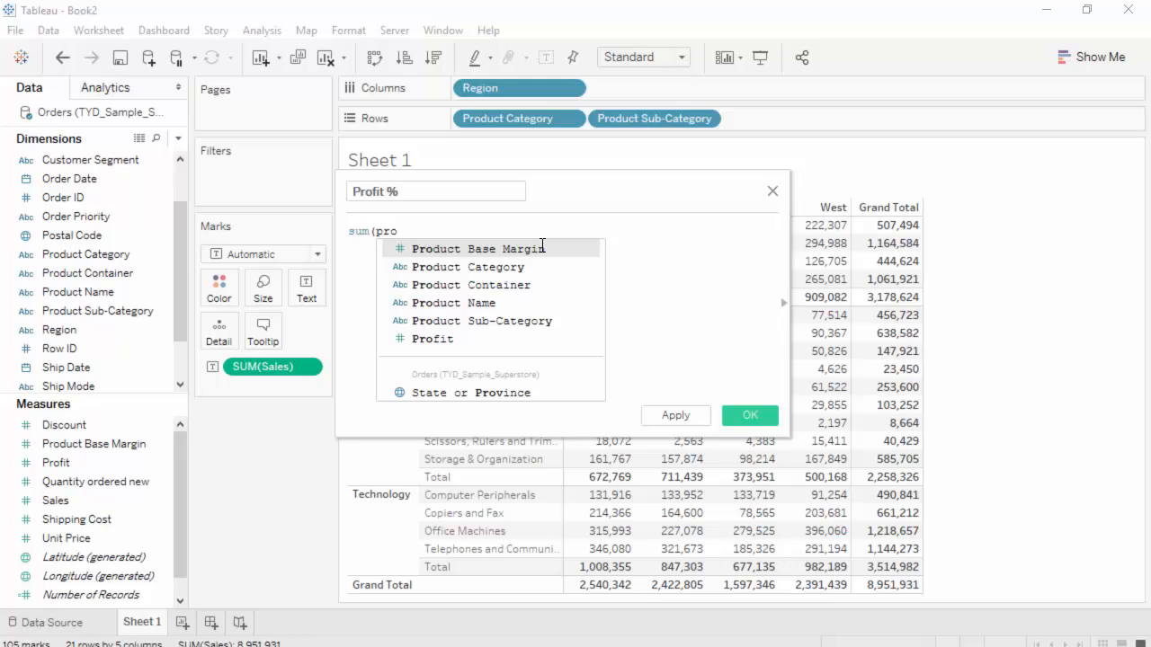
type("f")
key("Return")
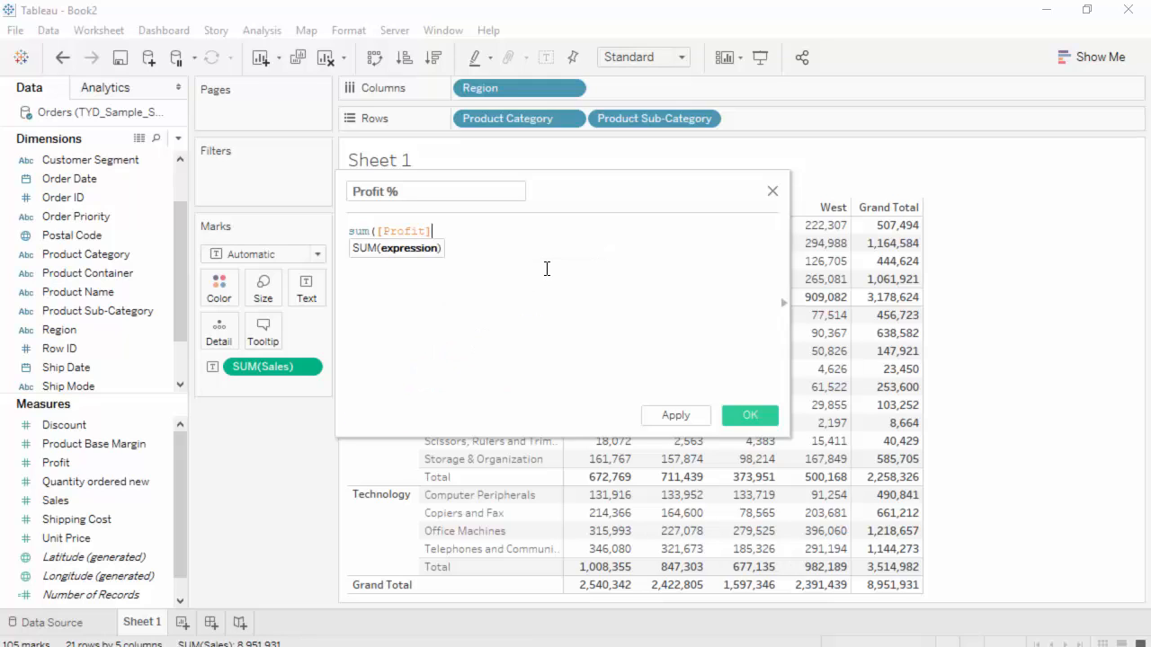
type(")/")
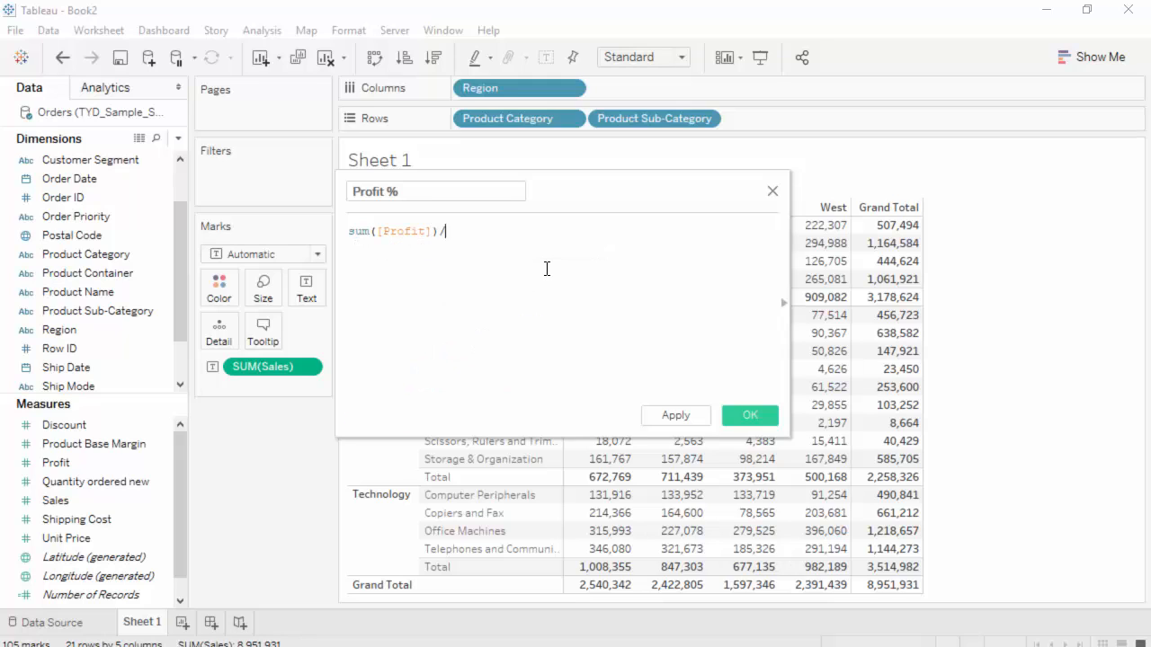
type("sum(sal")
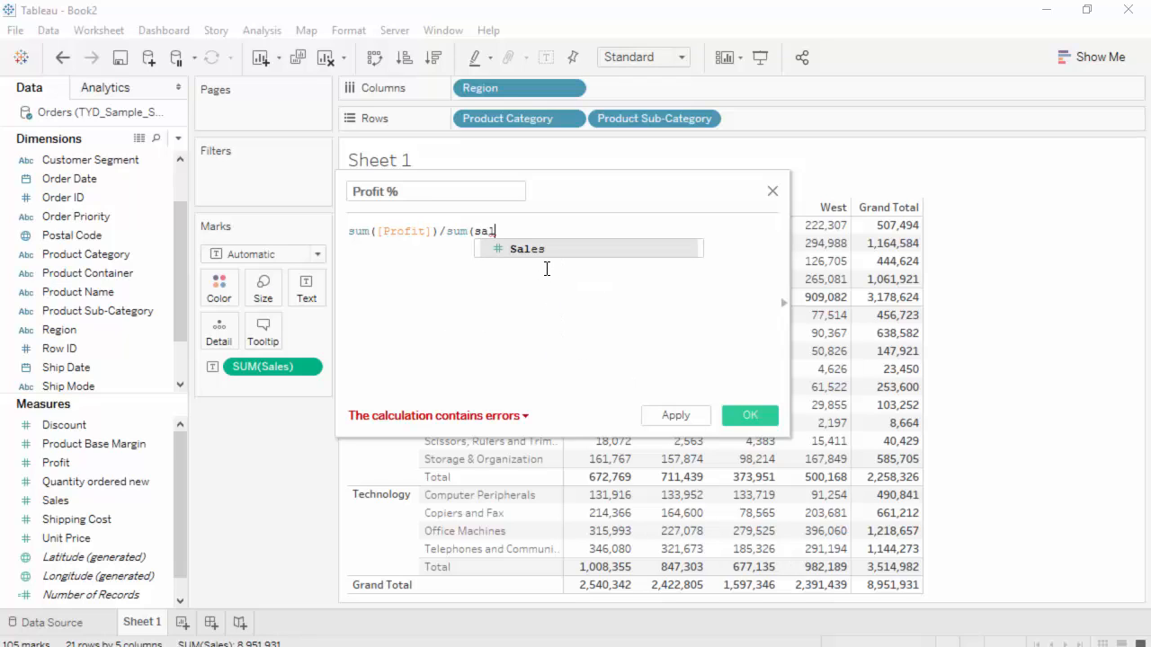
key("Return")
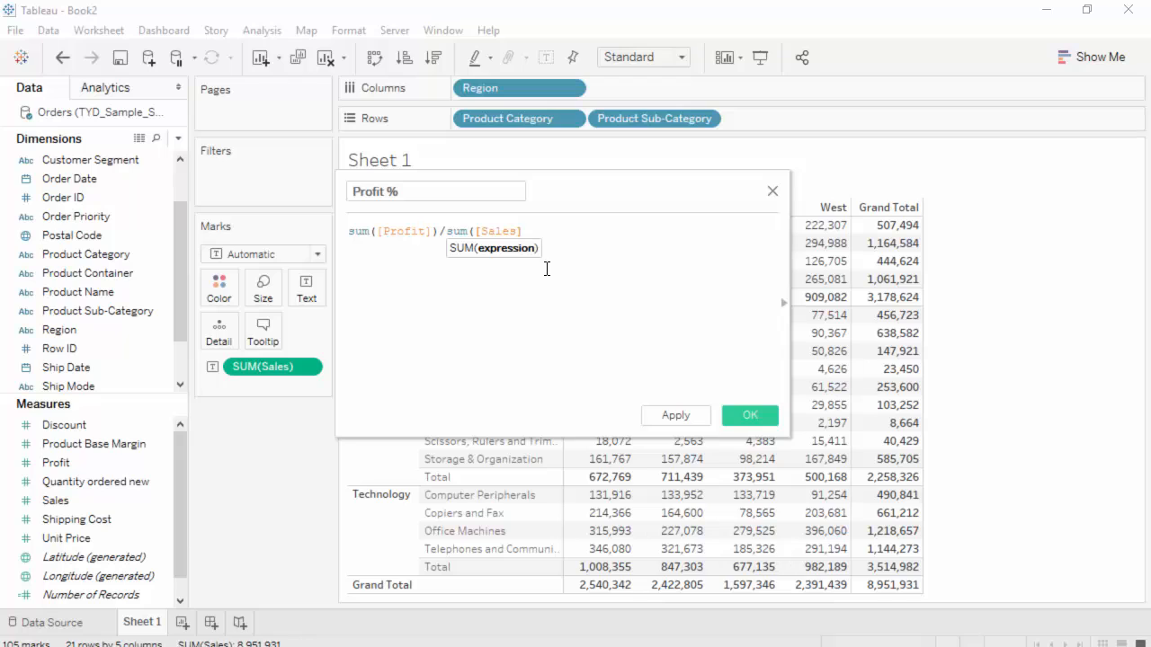
type(")")
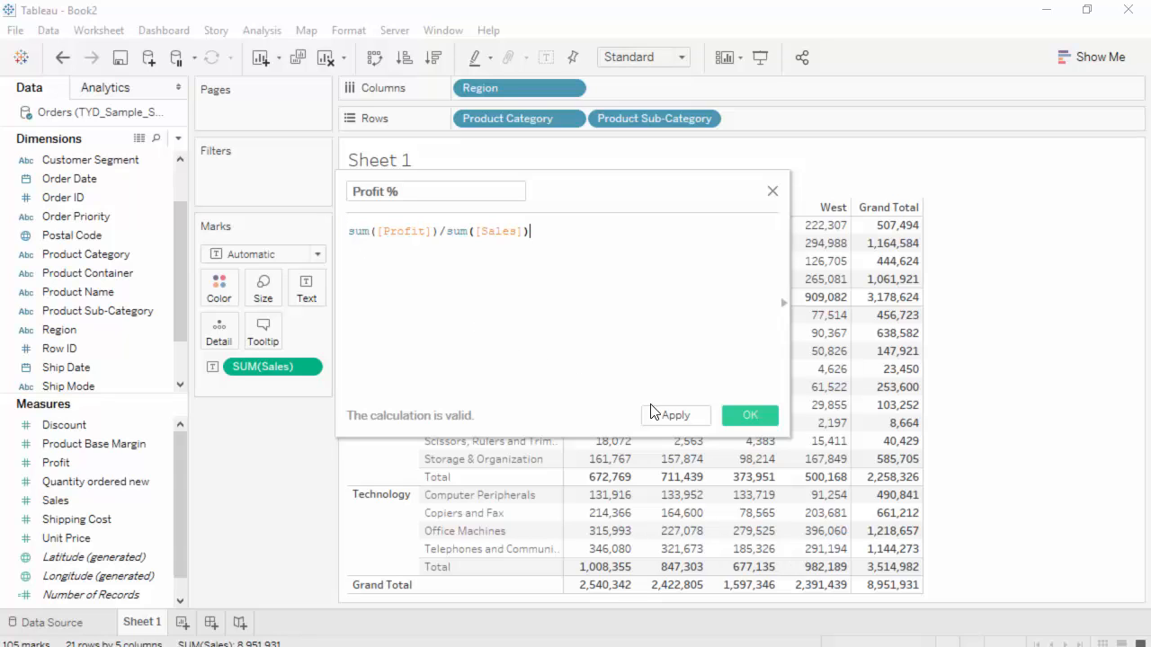
left_click(751, 413)
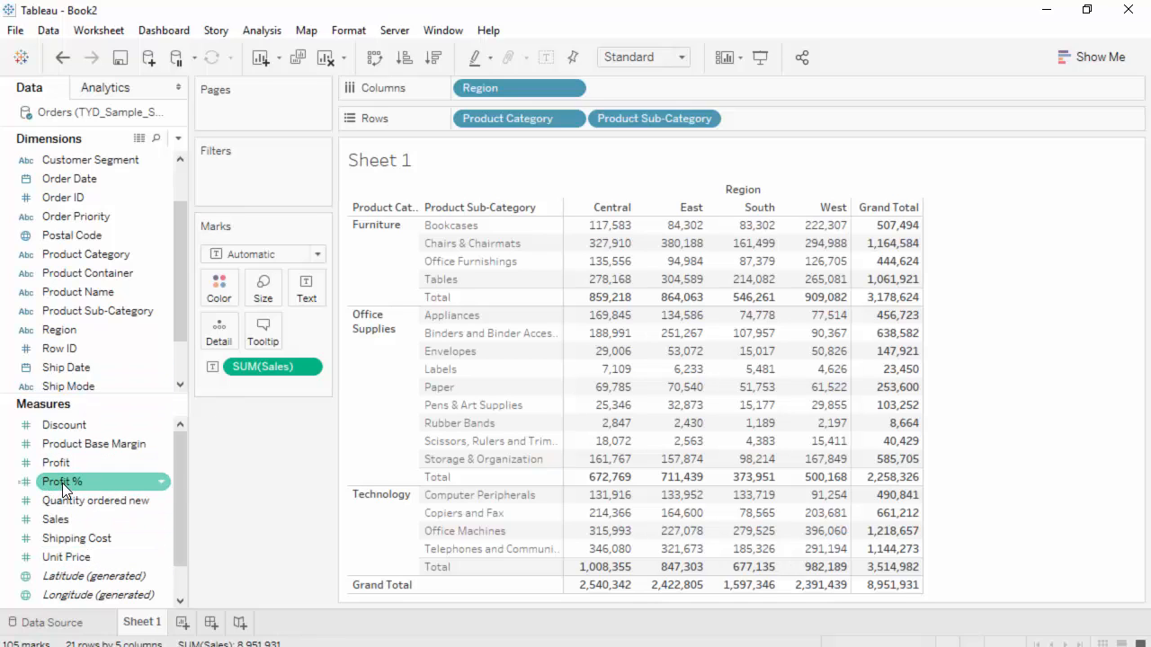
Step: Color the sales table by Profit % and change the mark type to Square
left_click_drag(62, 484, 215, 282)
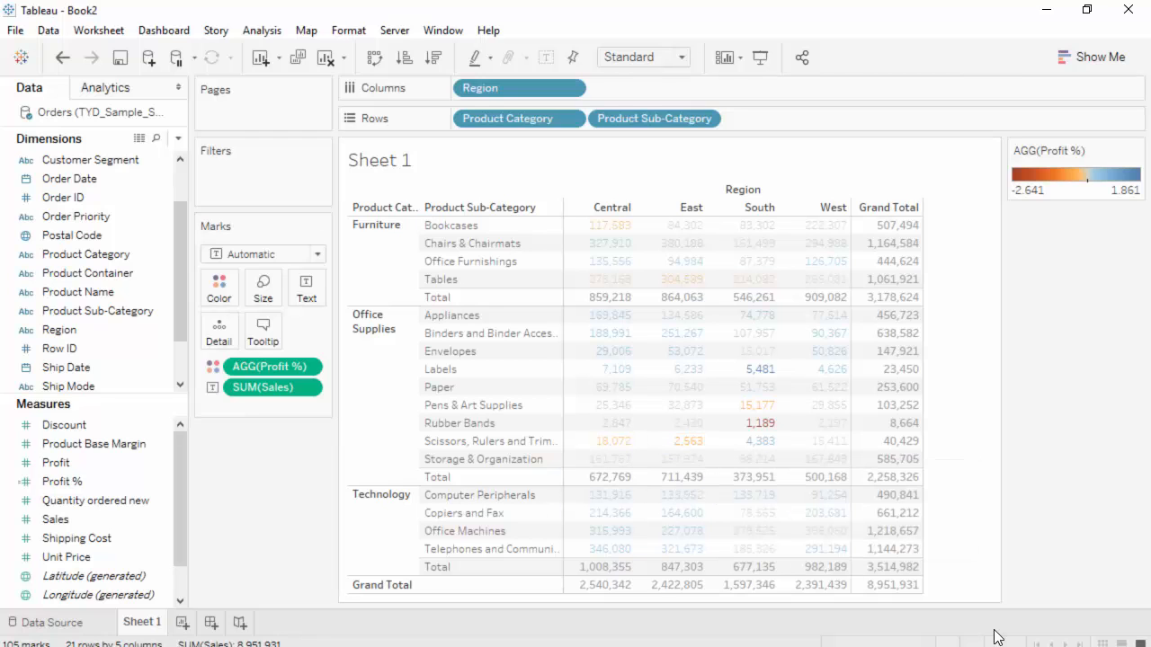
mouse_move(615, 239)
mouse_move(833, 284)
mouse_move(784, 311)
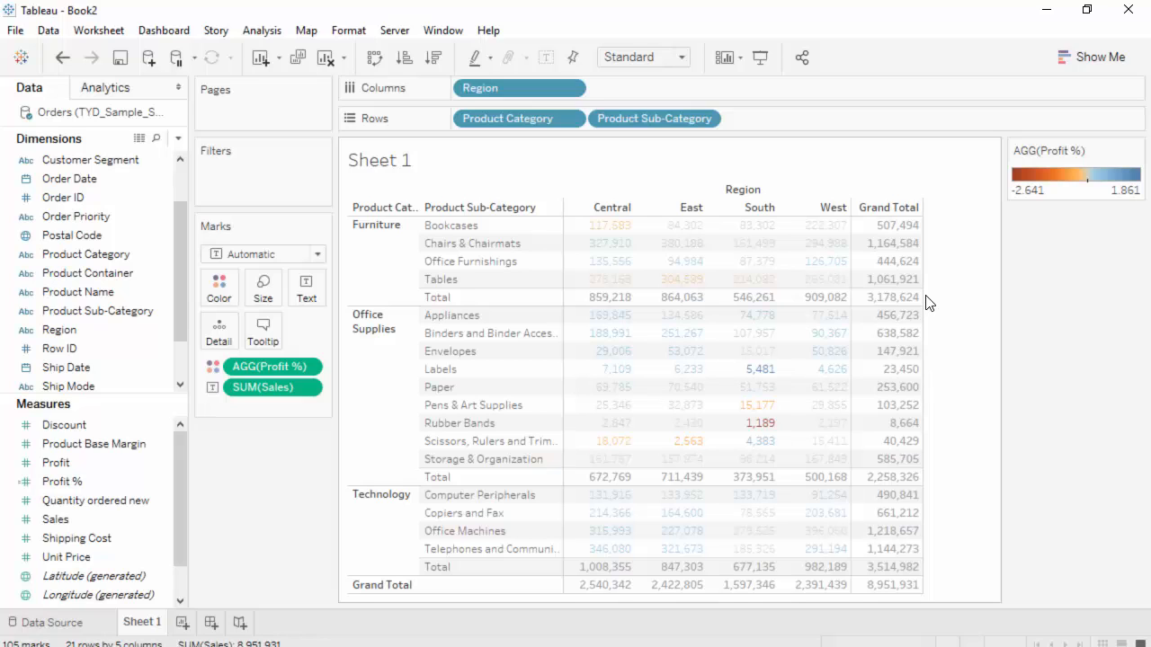
left_click(317, 256)
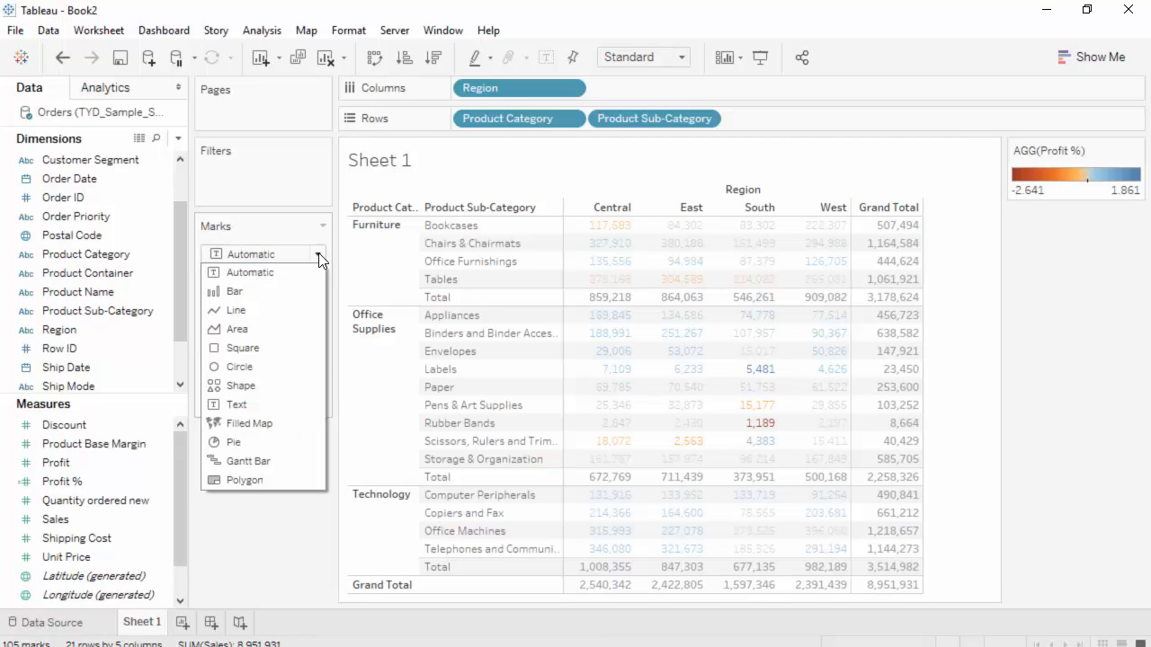
left_click(286, 348)
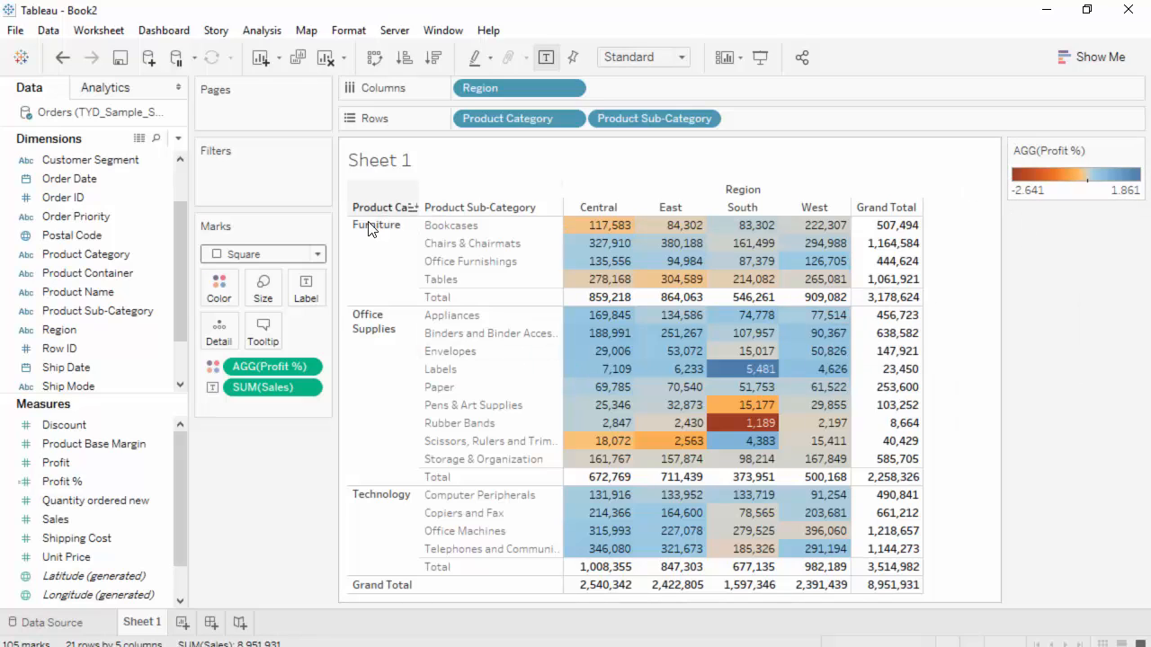
Step: Examine the Sales and Profit % details of individual cells across the highlight table
mouse_move(591, 261)
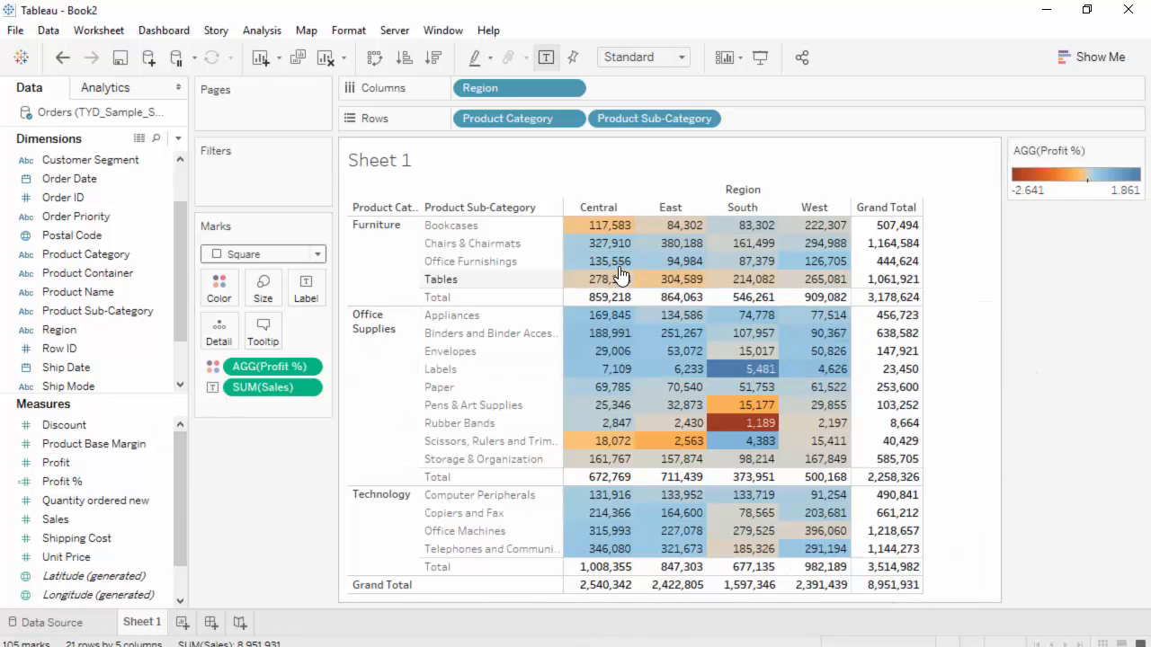
mouse_move(713, 369)
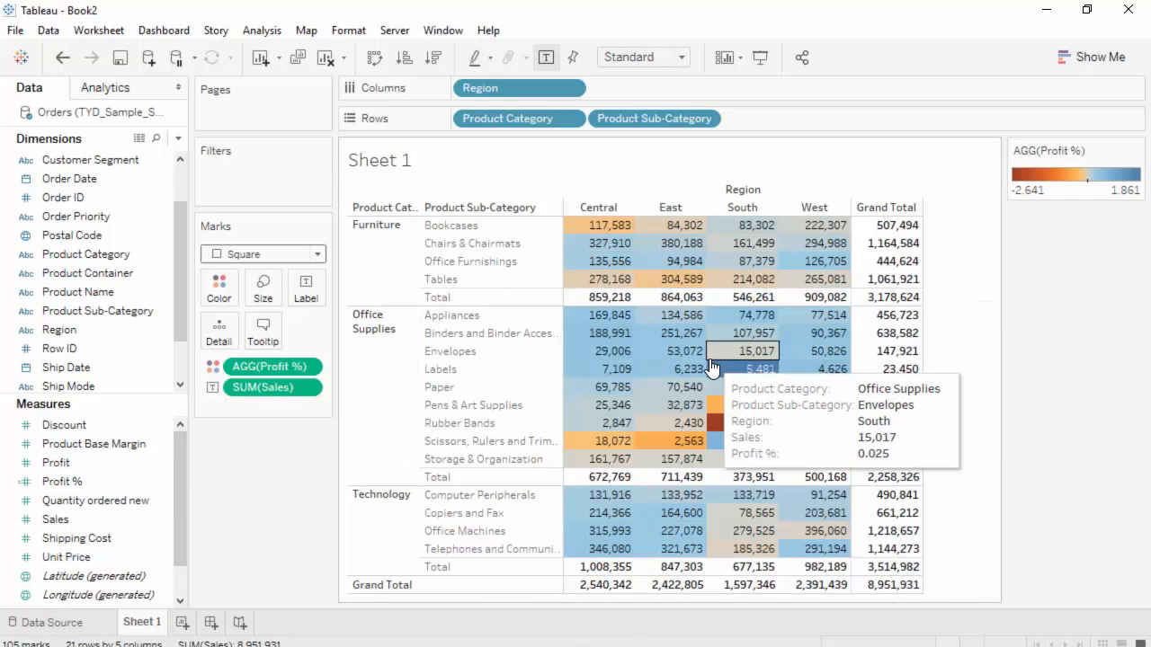
left_click(59, 481)
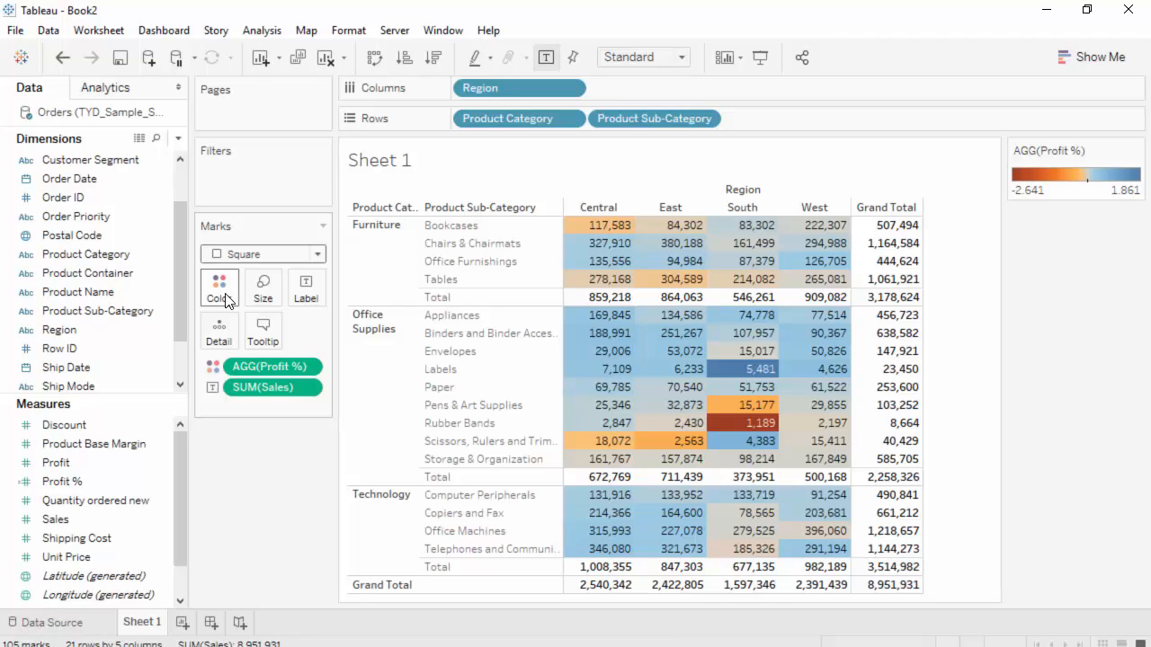
left_click(318, 255)
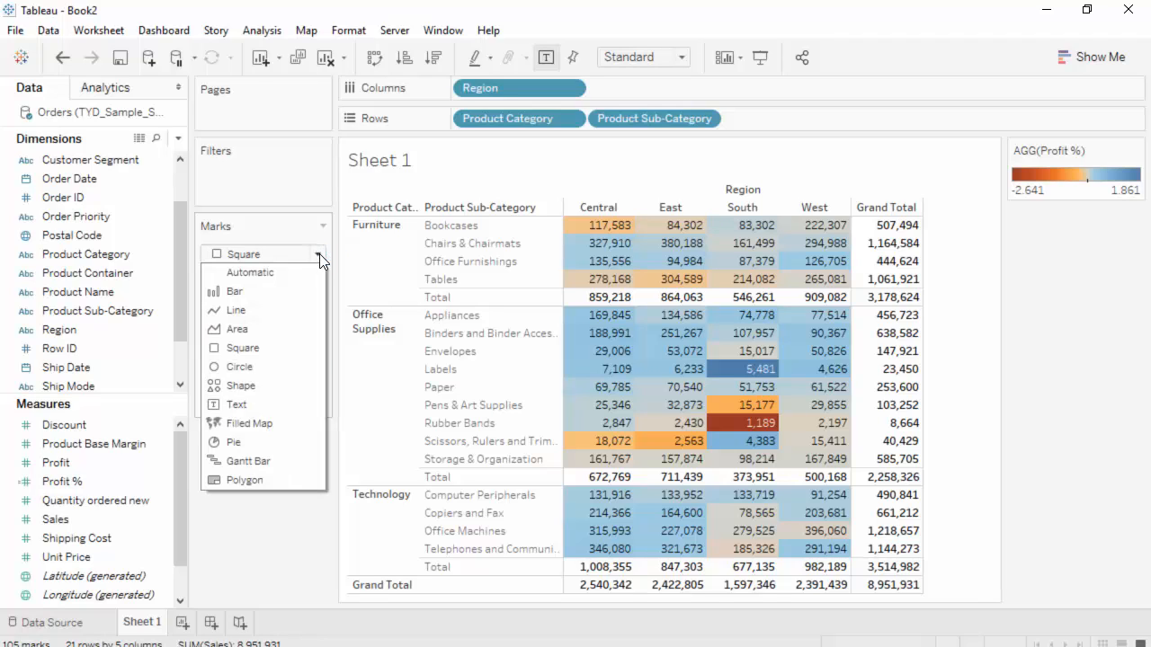
left_click(320, 254)
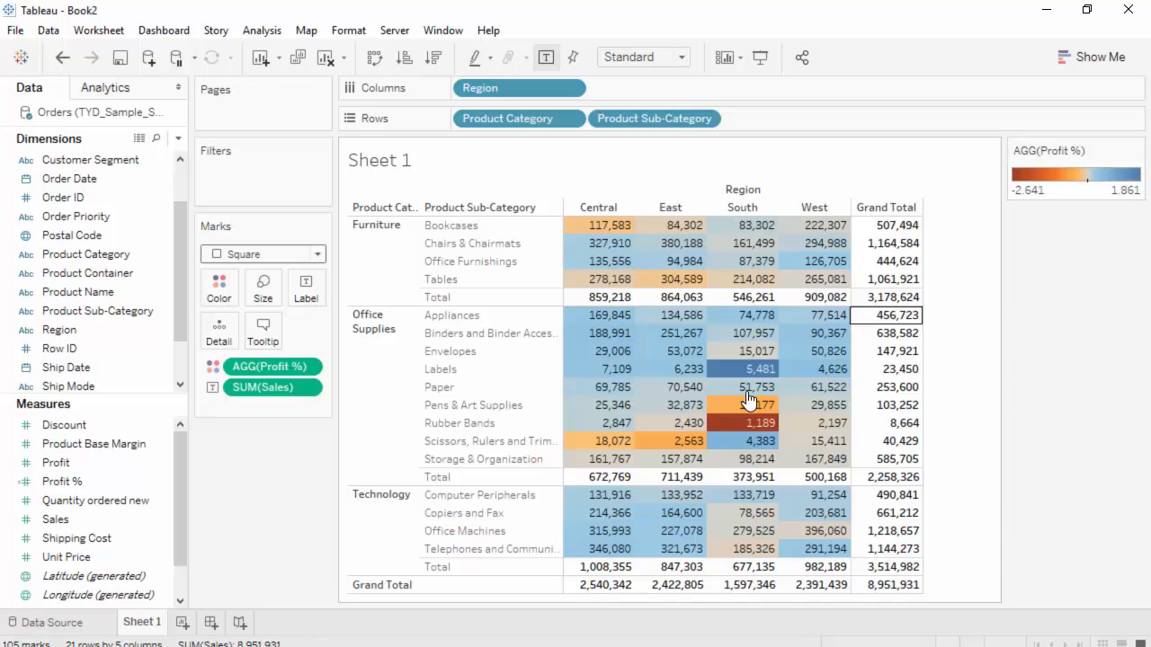
mouse_move(756, 436)
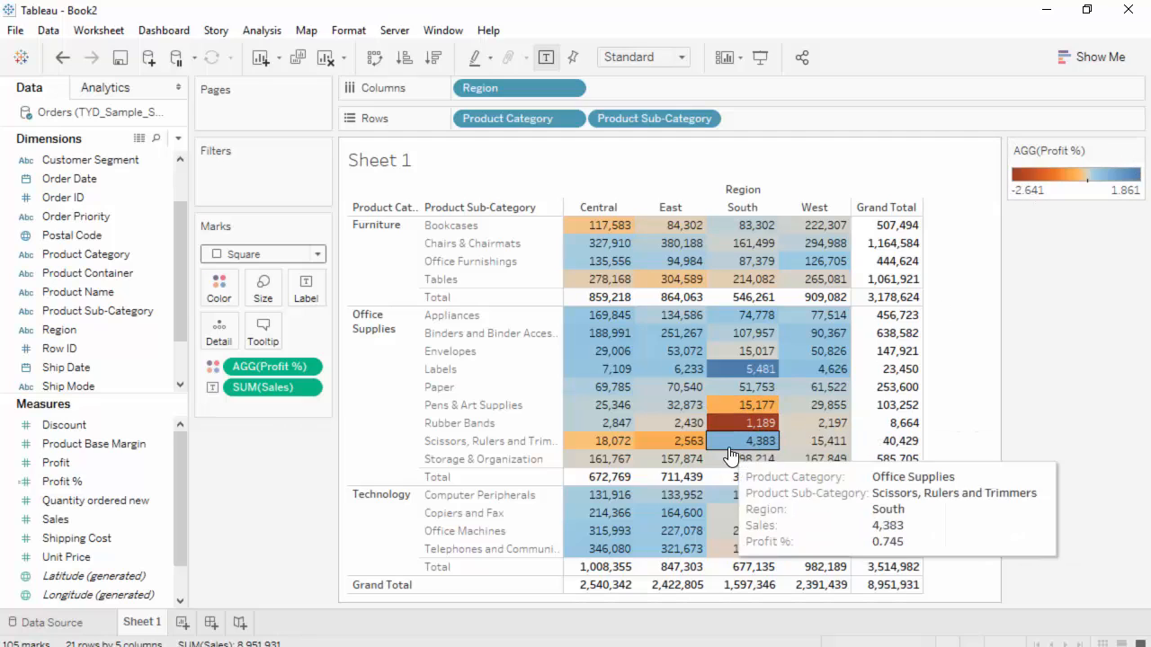
mouse_move(736, 271)
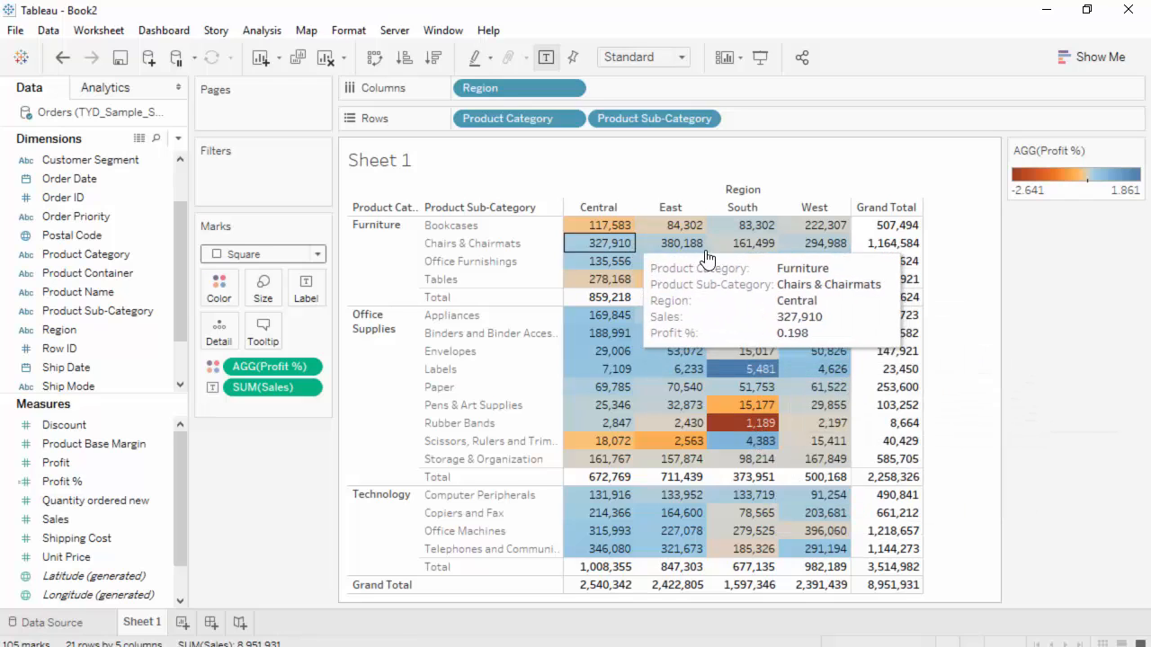
Step: View the color palette settings of the Profit % legend and close them without making changes
left_click(1136, 155)
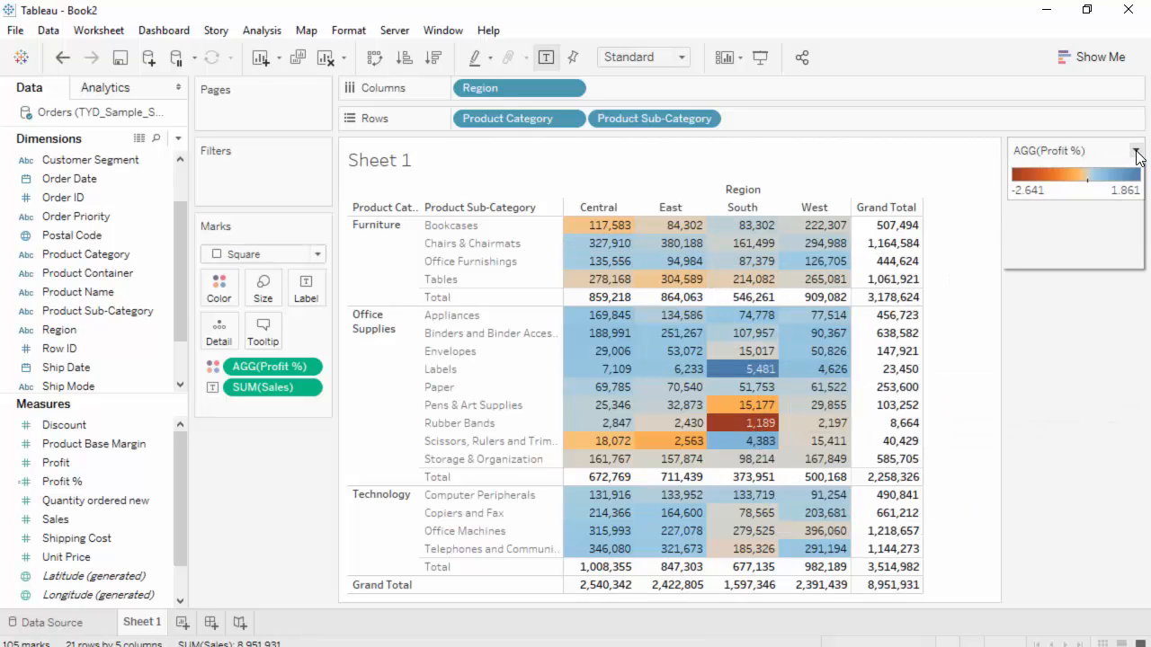
left_click(1089, 176)
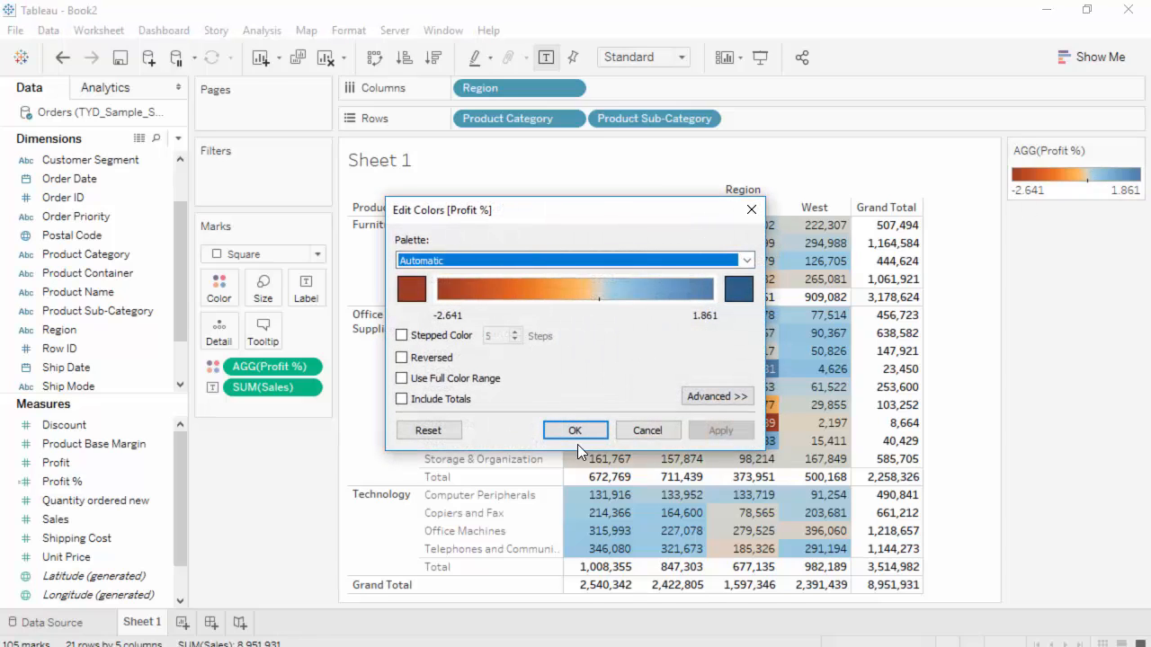
left_click(659, 429)
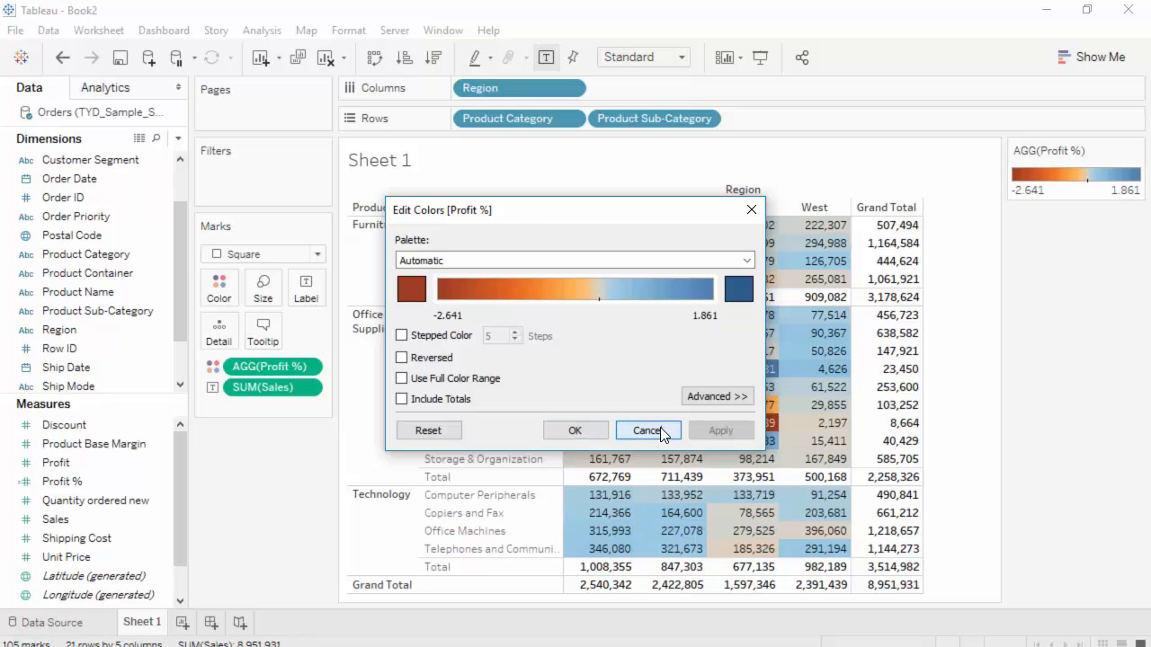
left_click(953, 485)
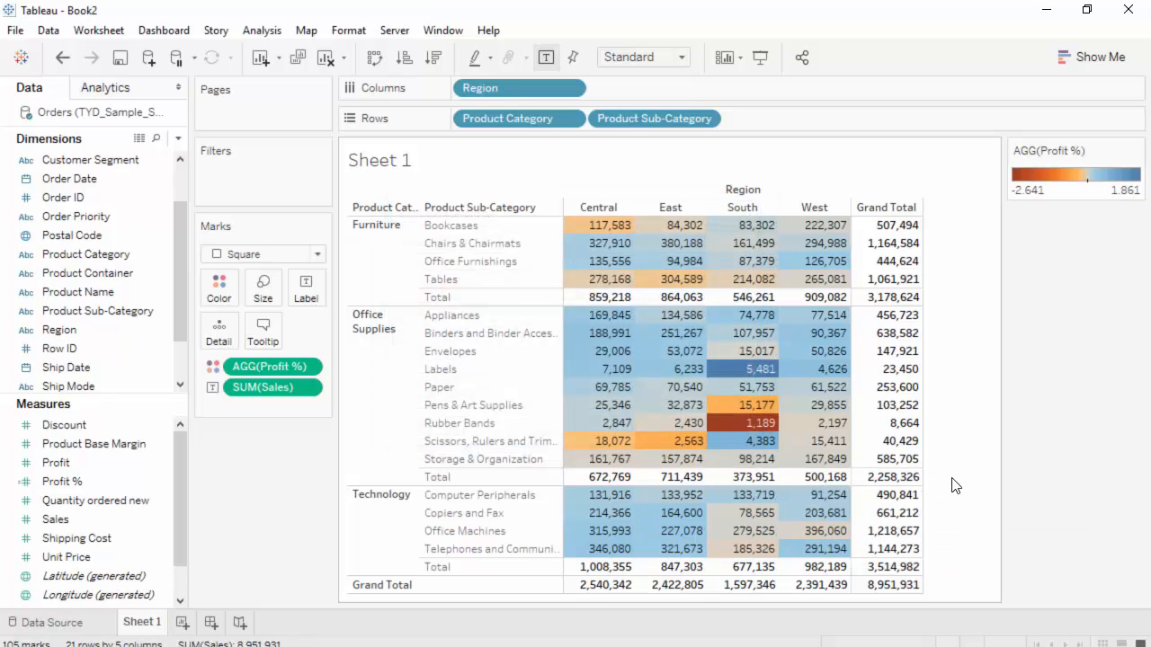